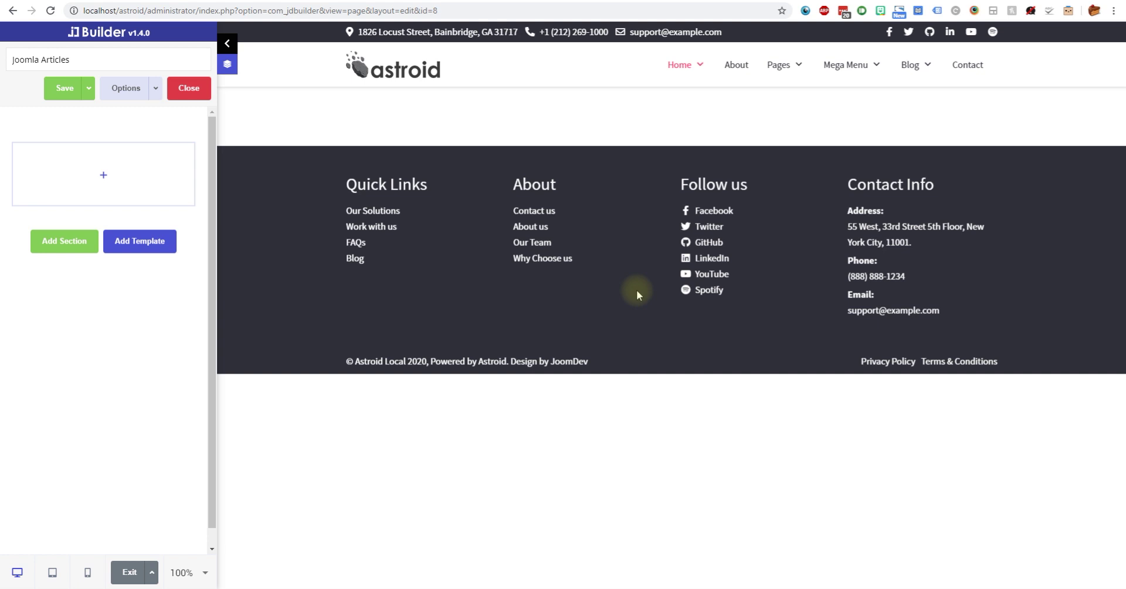
- Search the element library for articles and add the Joomla Articles element to the empty section
left_click(104, 176)
left_click(668, 178)
type("atr")
key("BackSpace")
key("BackSpace")
key("BackSpace")
type("articel")
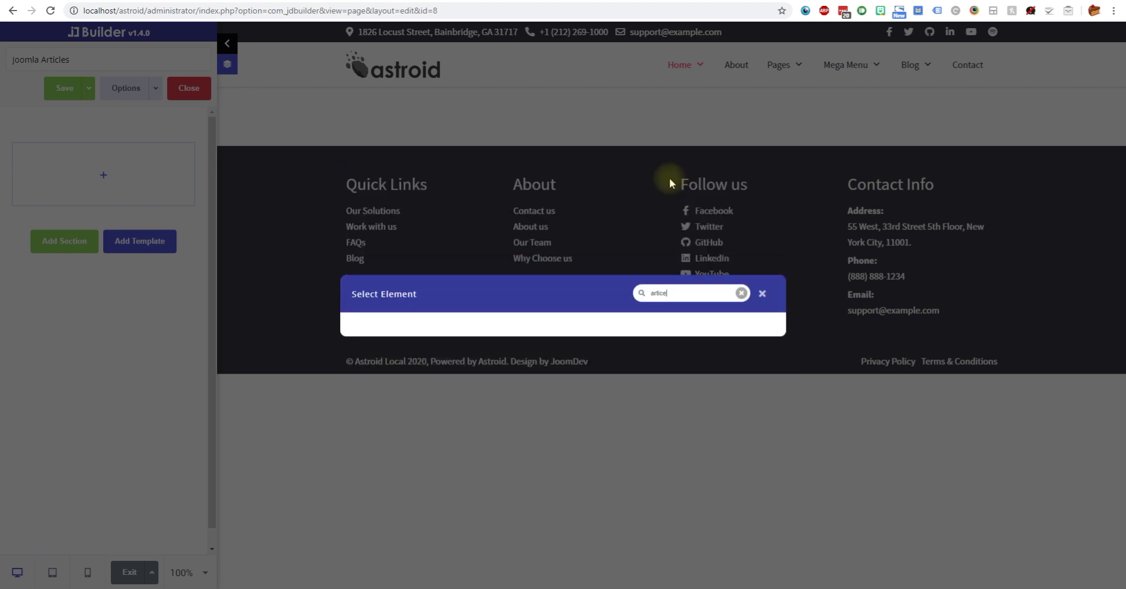
key("BackSpace")
key("BackSpace")
type("l")
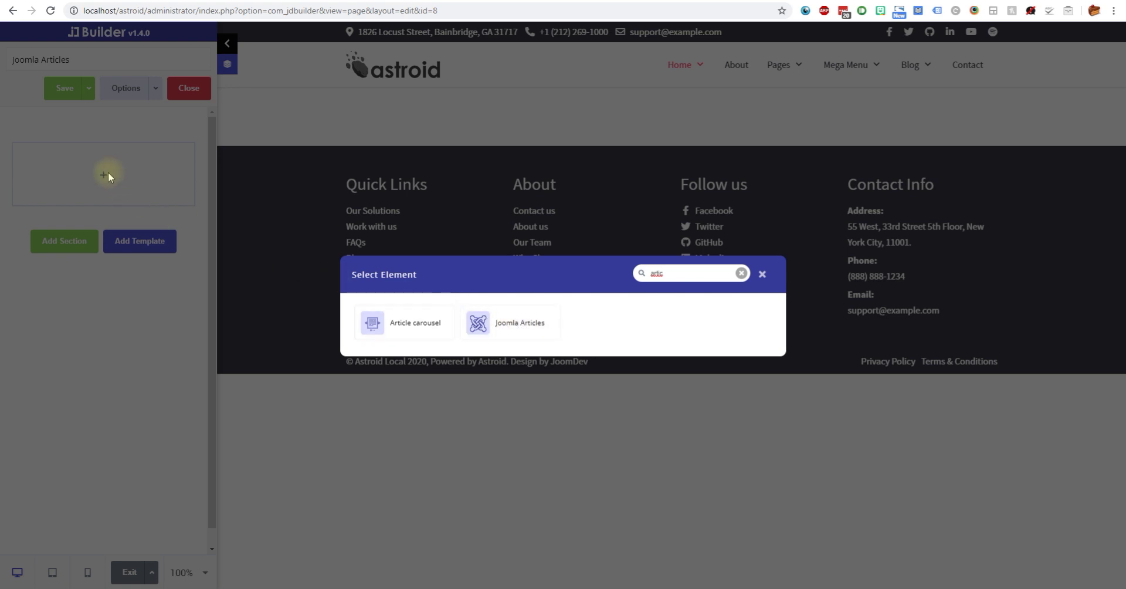
left_click(513, 322)
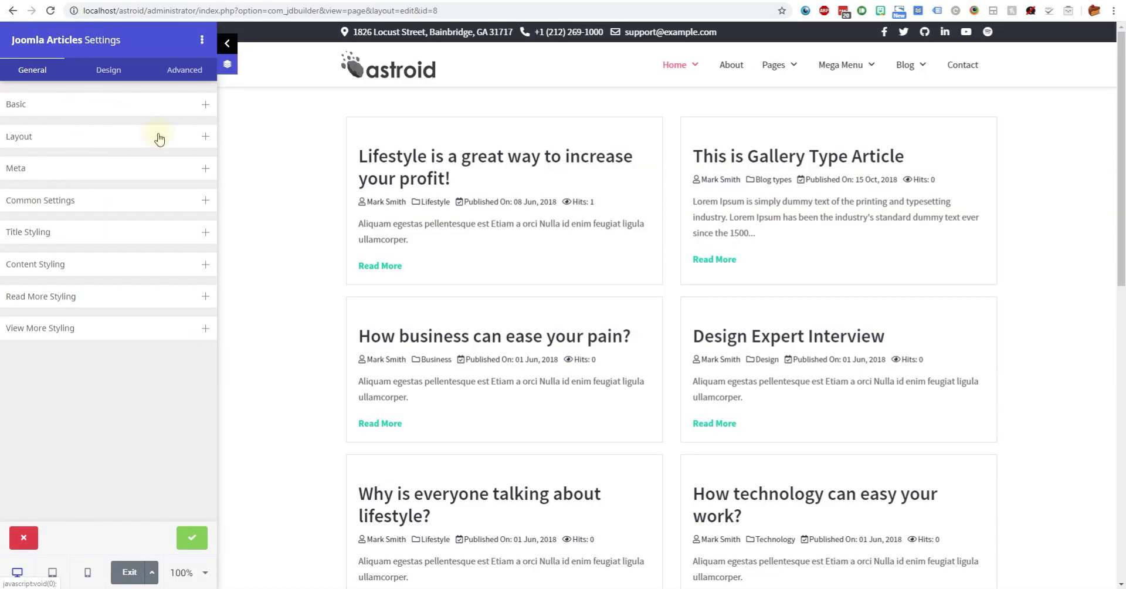
- Open the element's basic settings and set the article category to Blog
left_click(68, 138)
left_click(69, 141)
left_click(72, 105)
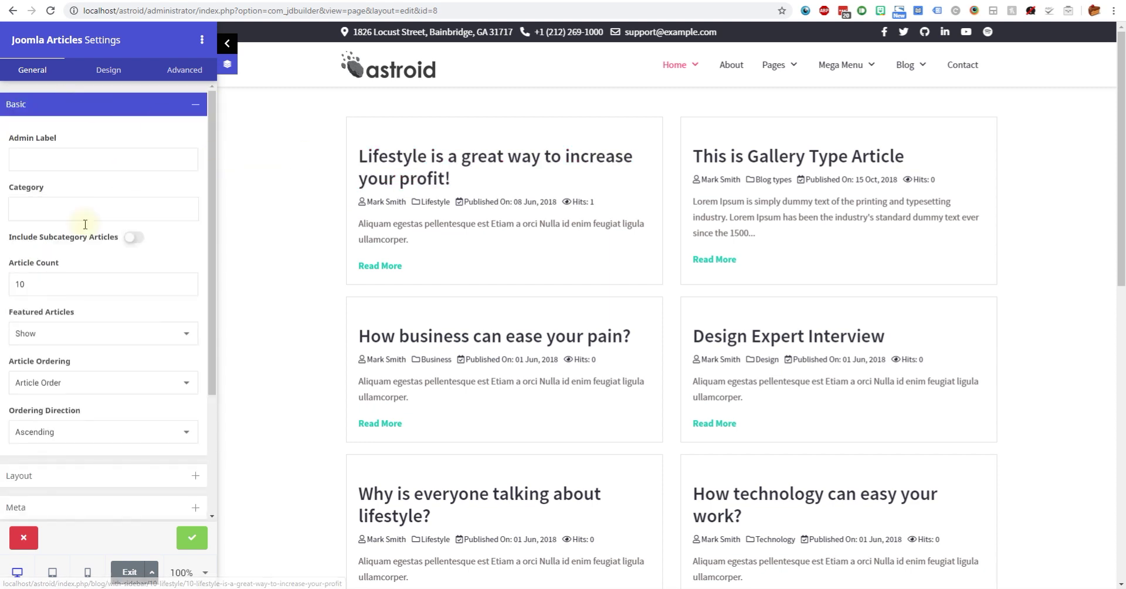
left_click(70, 208)
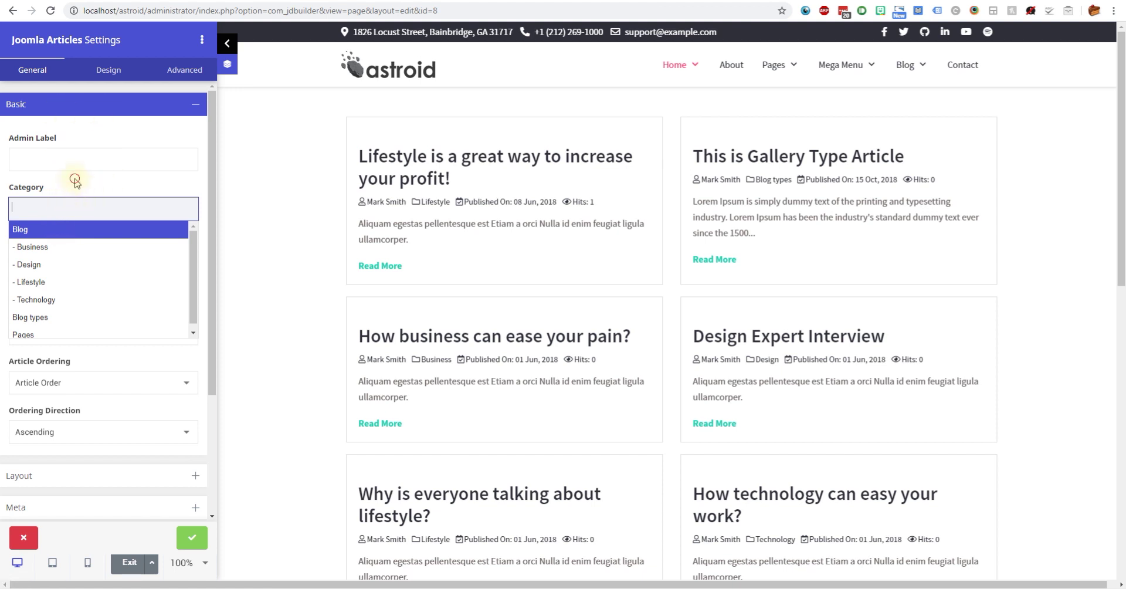
left_click(73, 178)
left_click(61, 215)
left_click(45, 229)
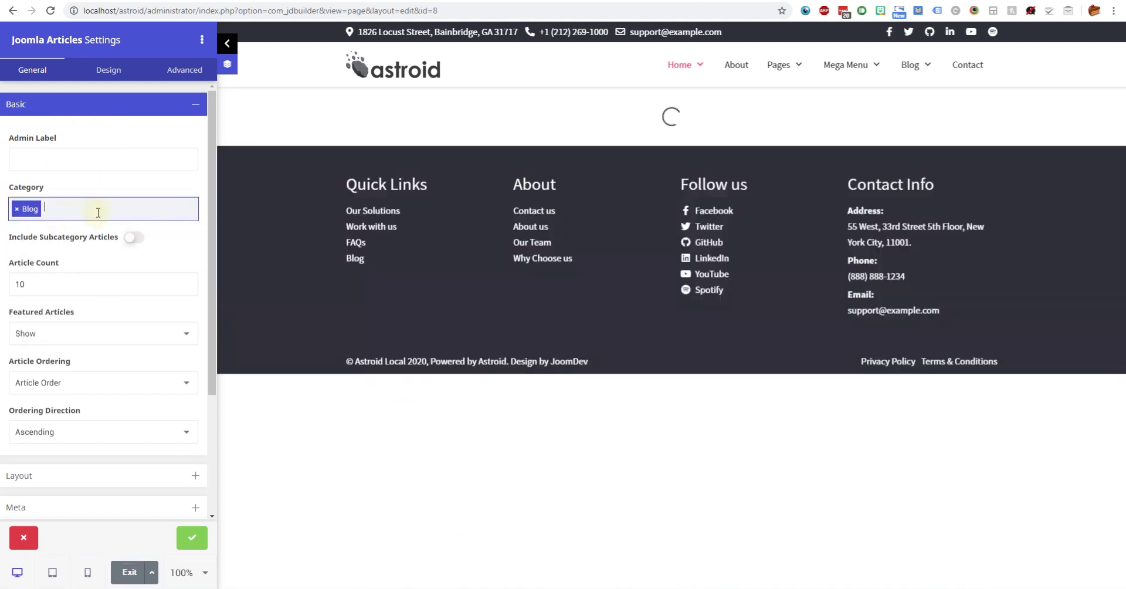
left_click(10, 211)
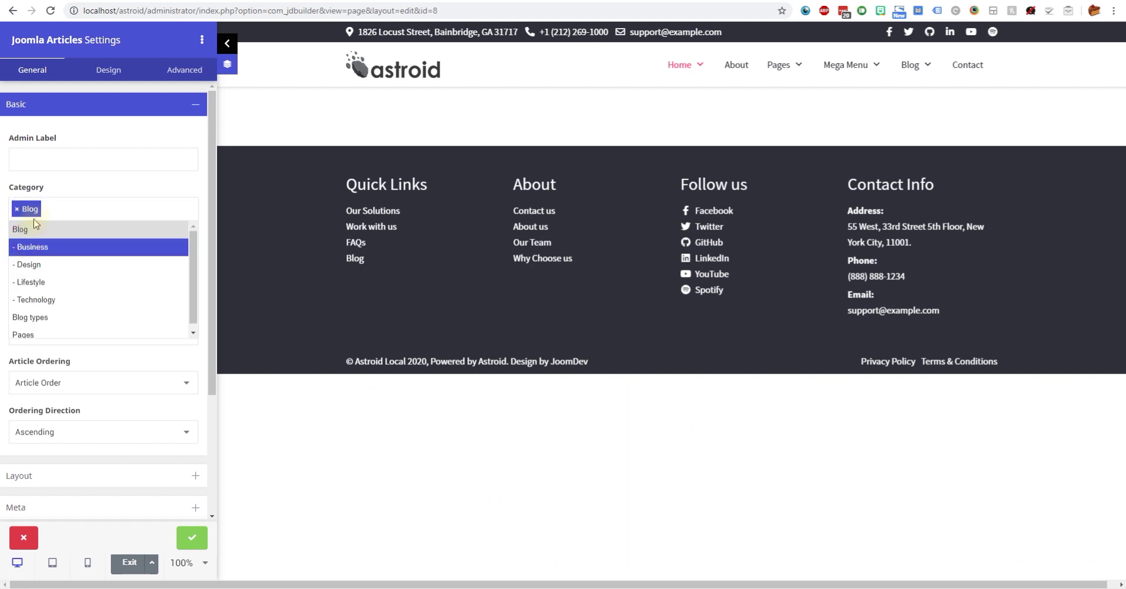
left_click(26, 246)
left_click(50, 208)
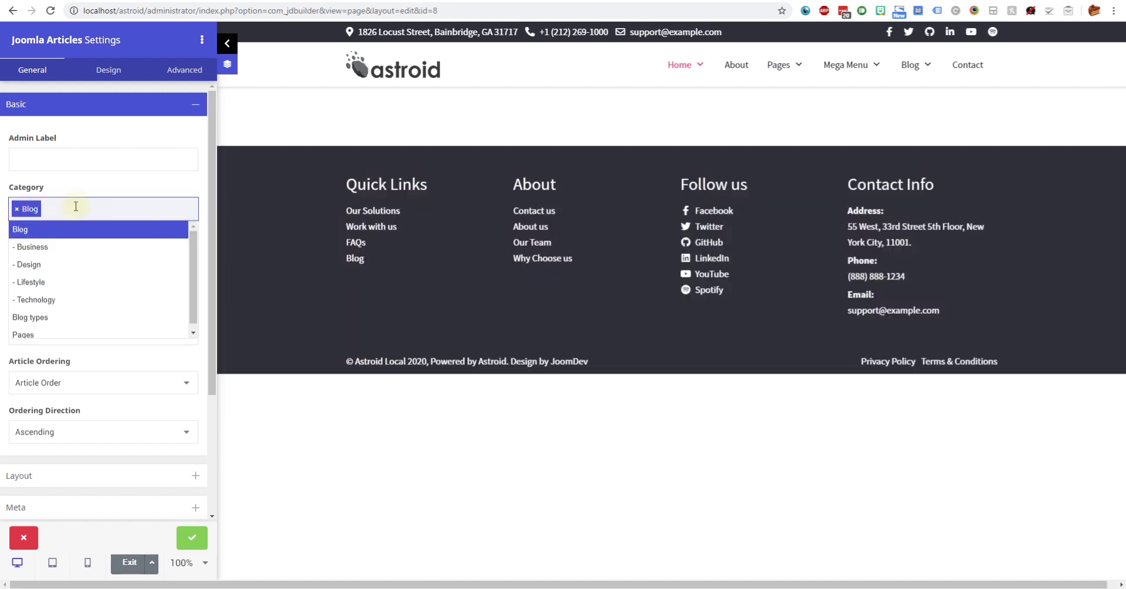
left_click(58, 176)
- Enable including subcategory articles for the Blog category
left_click(126, 237)
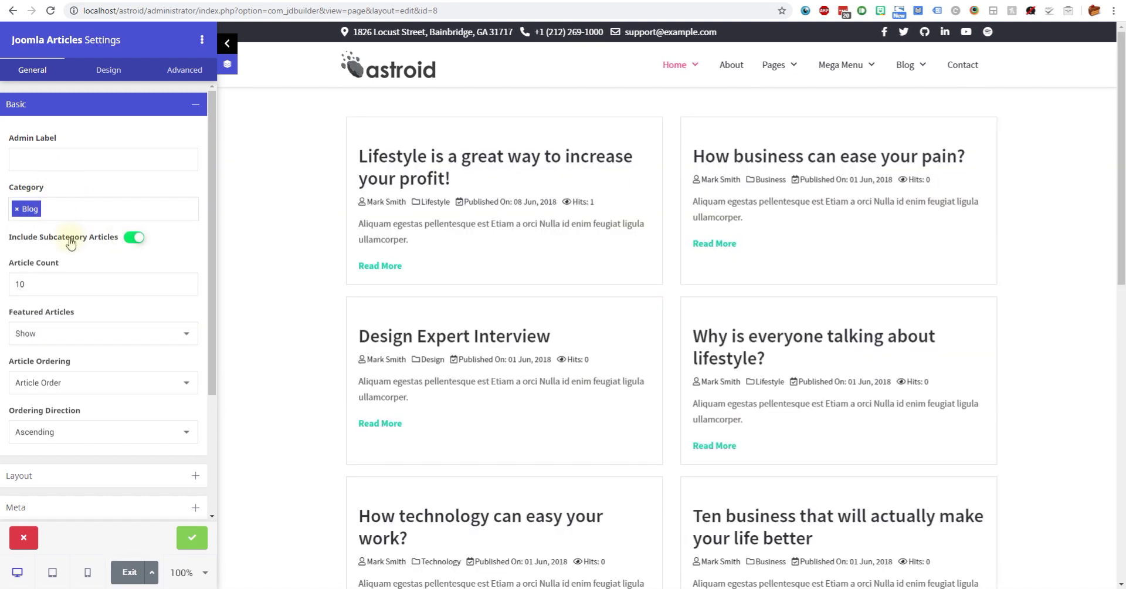
left_click(130, 239)
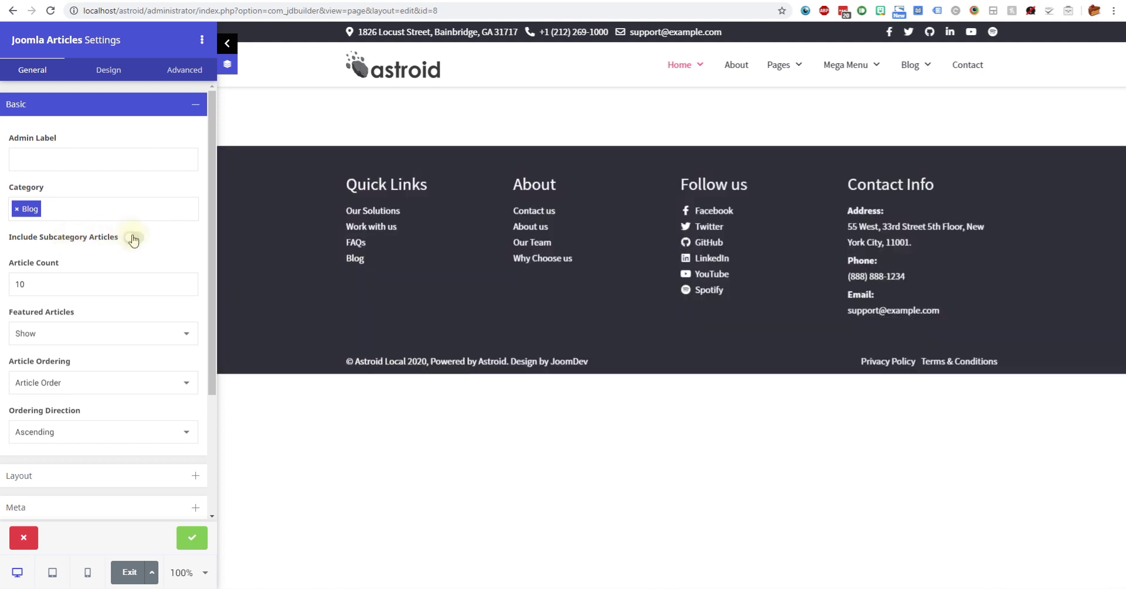
left_click(133, 239)
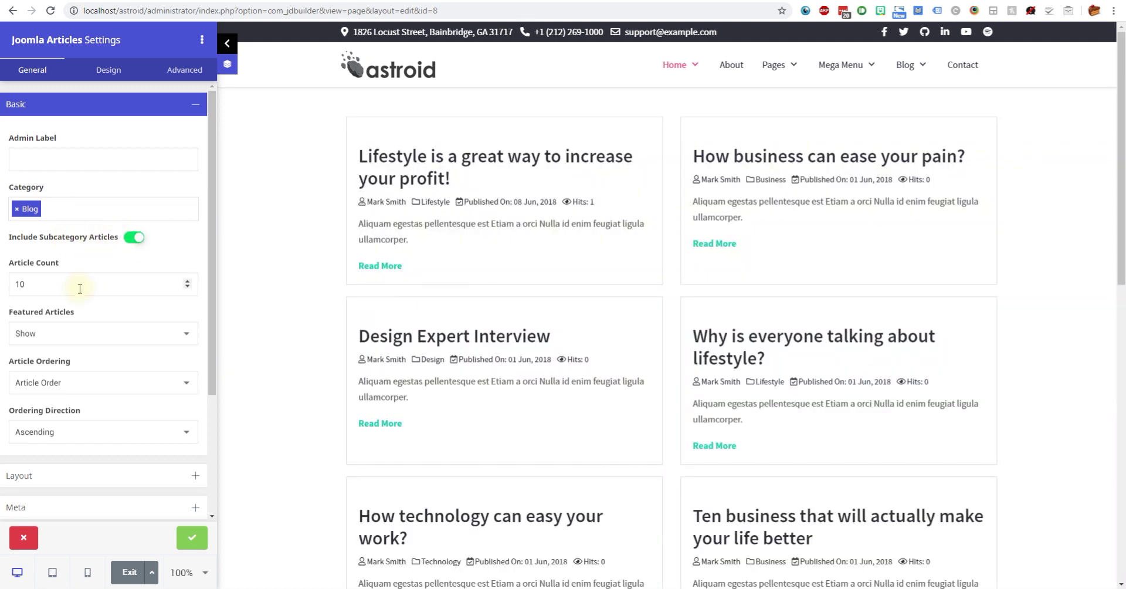
- Try the Only Featured option for featured articles and set it back to Show
left_click(86, 284)
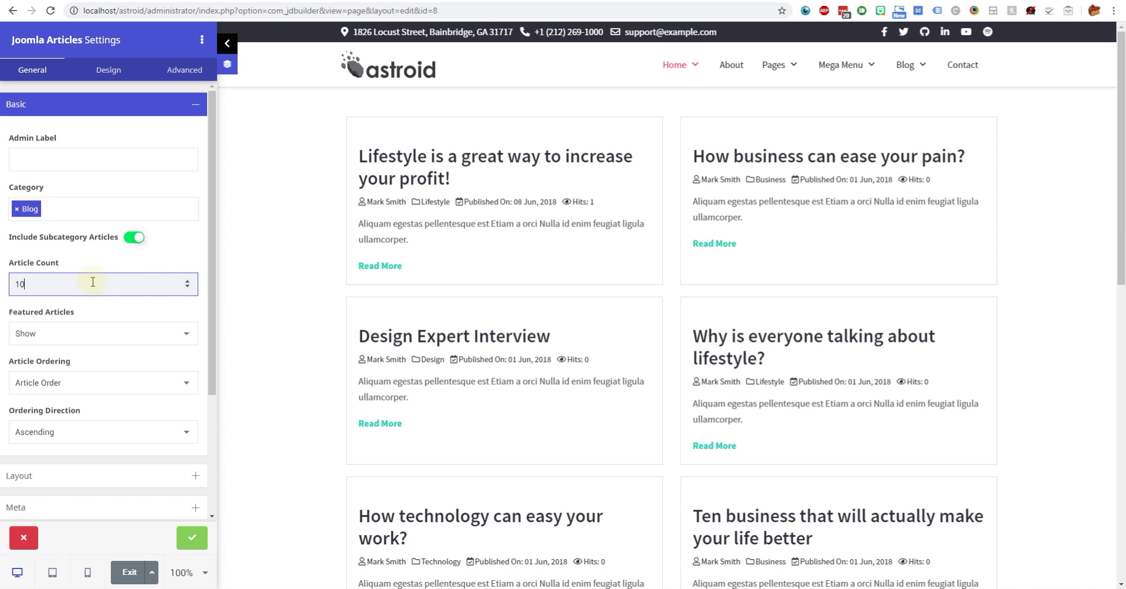
scroll(93, 282, "down", 1)
left_click(75, 276)
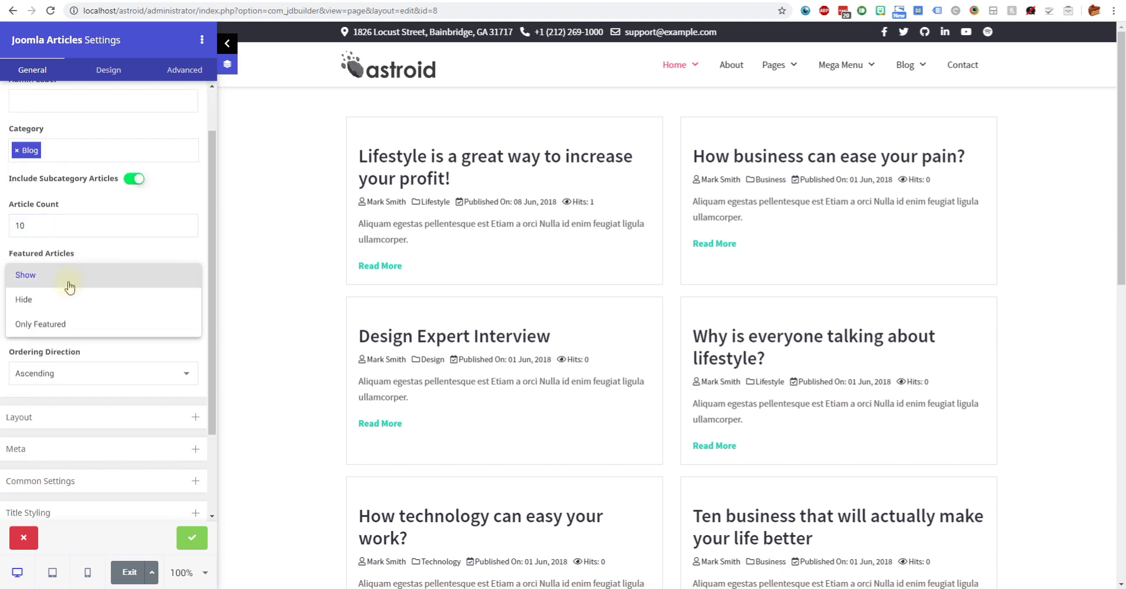
left_click(55, 327)
left_click(69, 277)
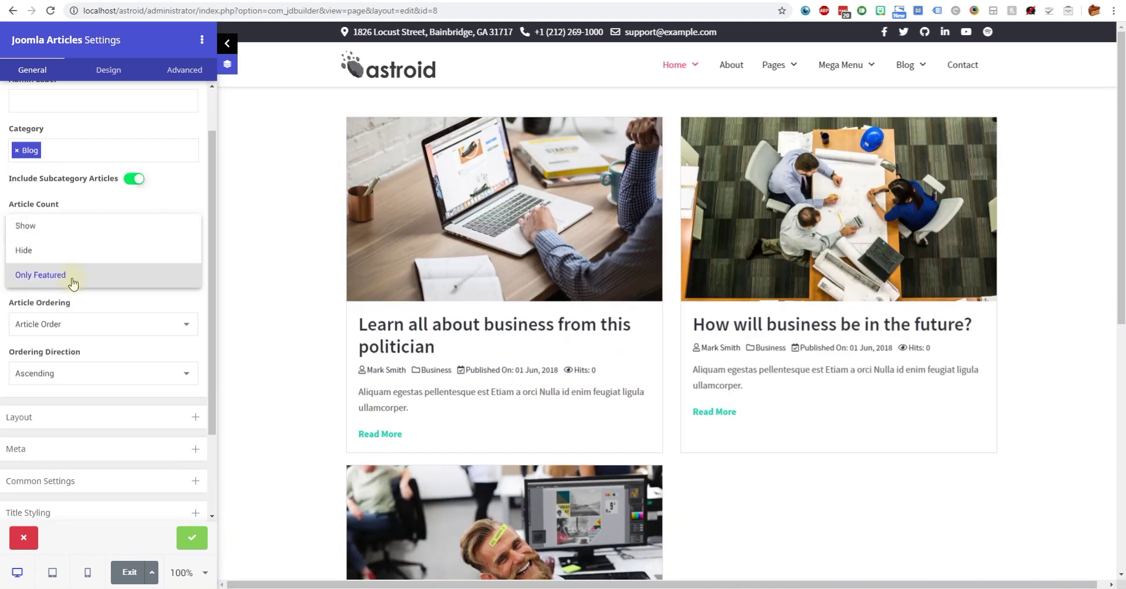
left_click(48, 227)
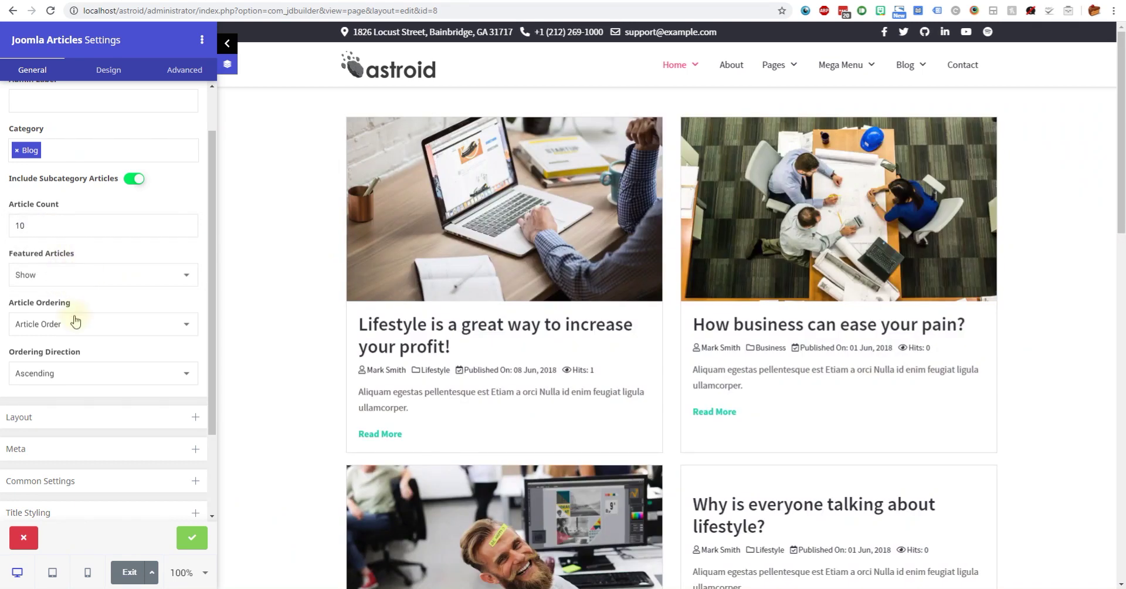
- Look through the available article ordering and ordering direction options
left_click(68, 323)
left_click(73, 324)
left_click(64, 373)
left_click(63, 373)
left_click(63, 325)
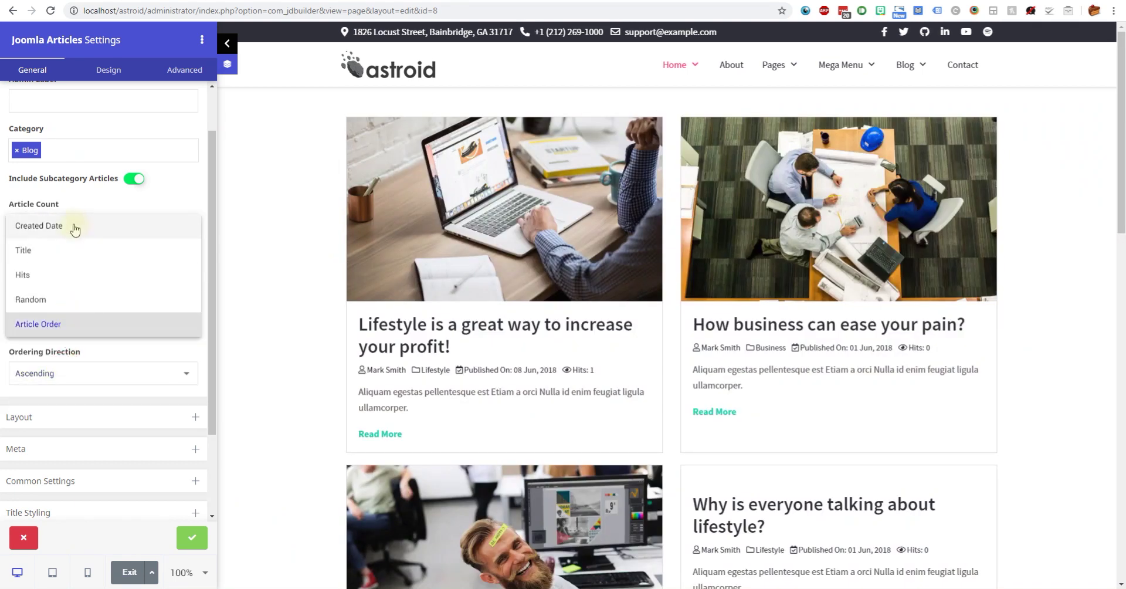
left_click(71, 395)
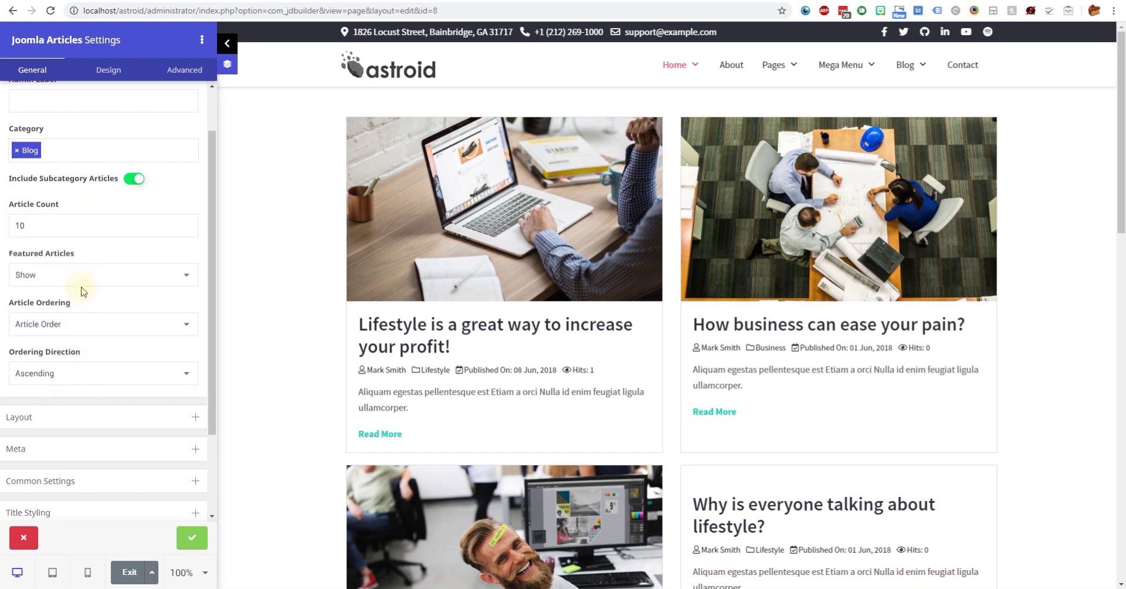
- Open the element's layout settings and review the article grid in the page preview
left_click(60, 417)
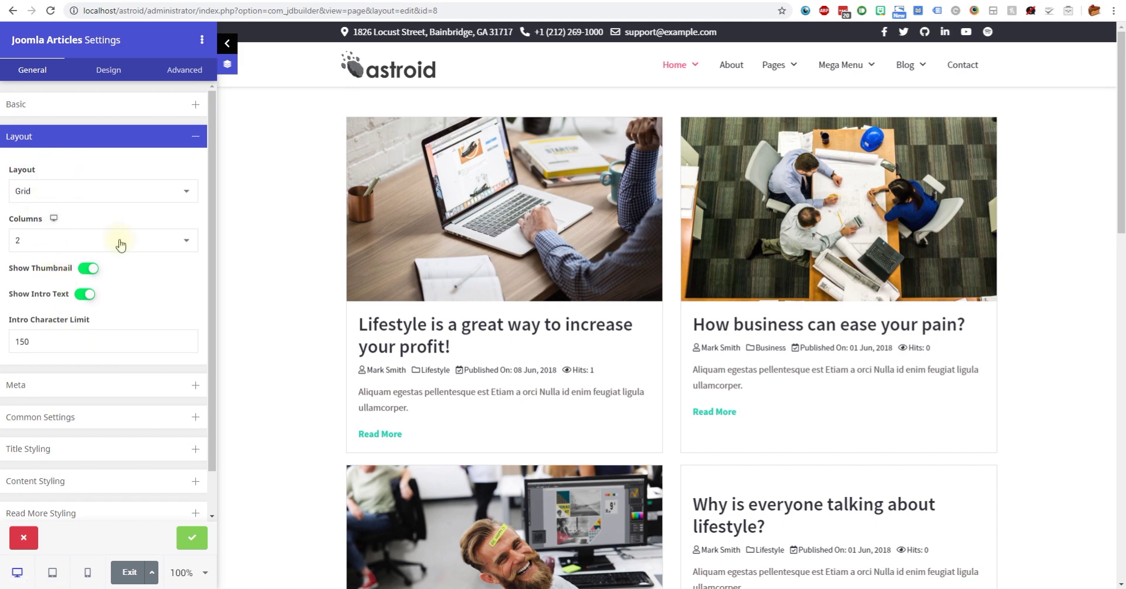
scroll(643, 373, "down", 1)
scroll(642, 371, "down", 10)
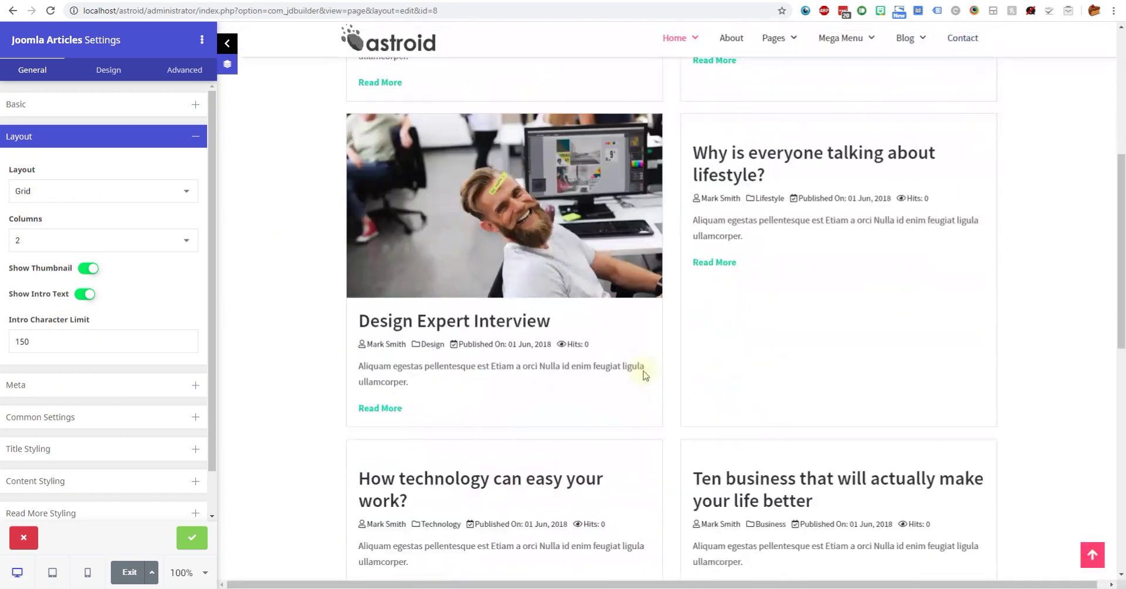
- Switch the article layout to List and review the articles in the page preview
left_click(104, 200)
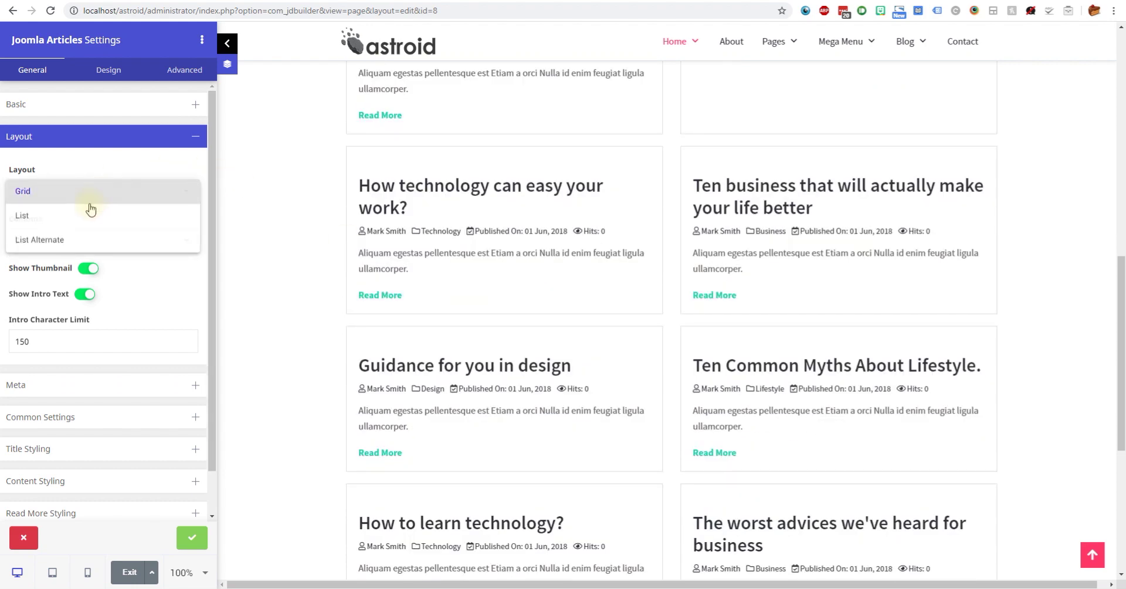
left_click(68, 216)
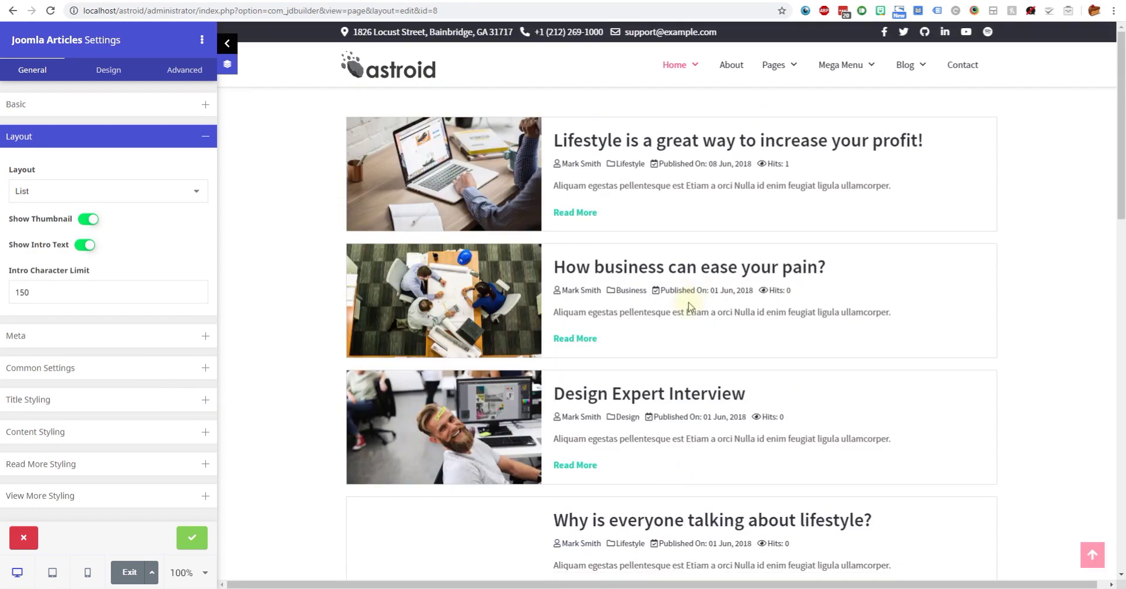
scroll(513, 341, "down", 3)
scroll(513, 341, "down", 7)
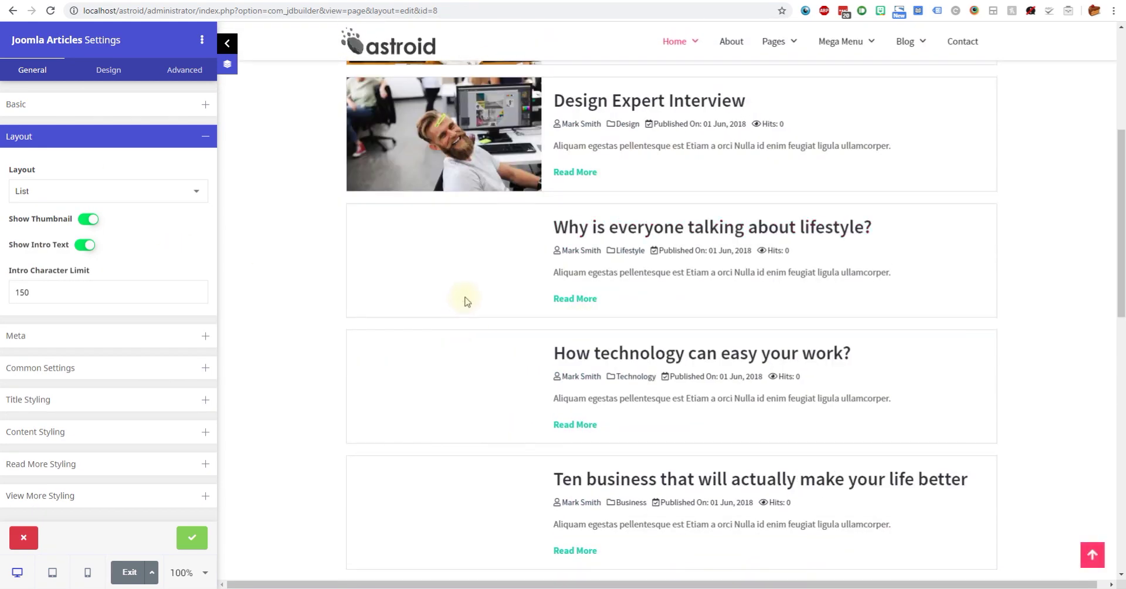
scroll(487, 352, "down", 5)
scroll(489, 351, "up", 5)
scroll(486, 350, "up", 10)
- Set the article layout to List Alternate and check it in the page preview
left_click(97, 191)
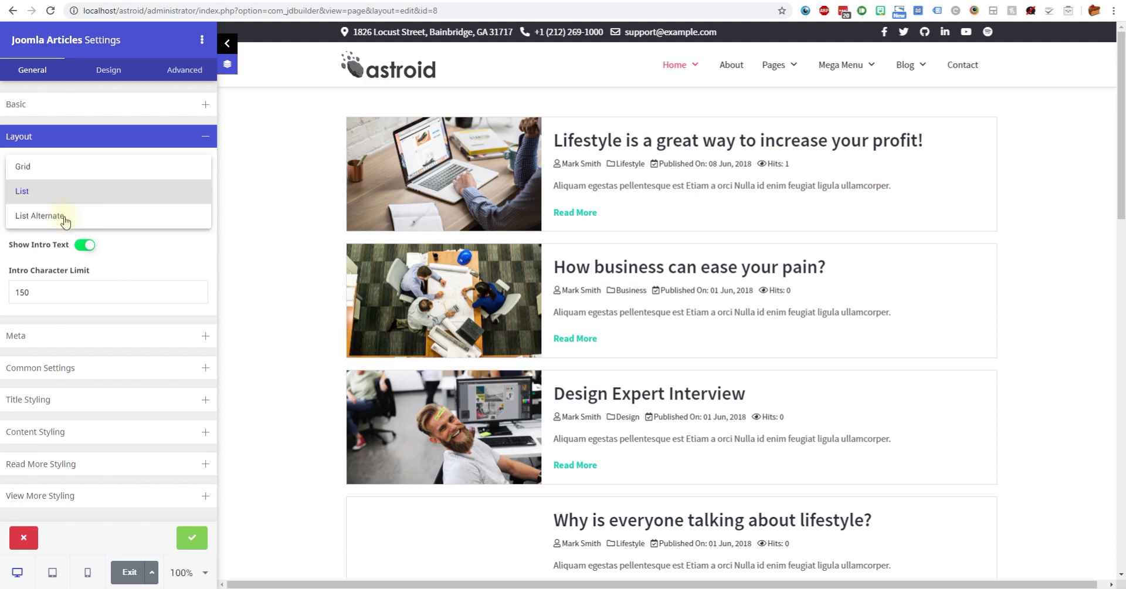
left_click(59, 215)
scroll(494, 296, "down", 6)
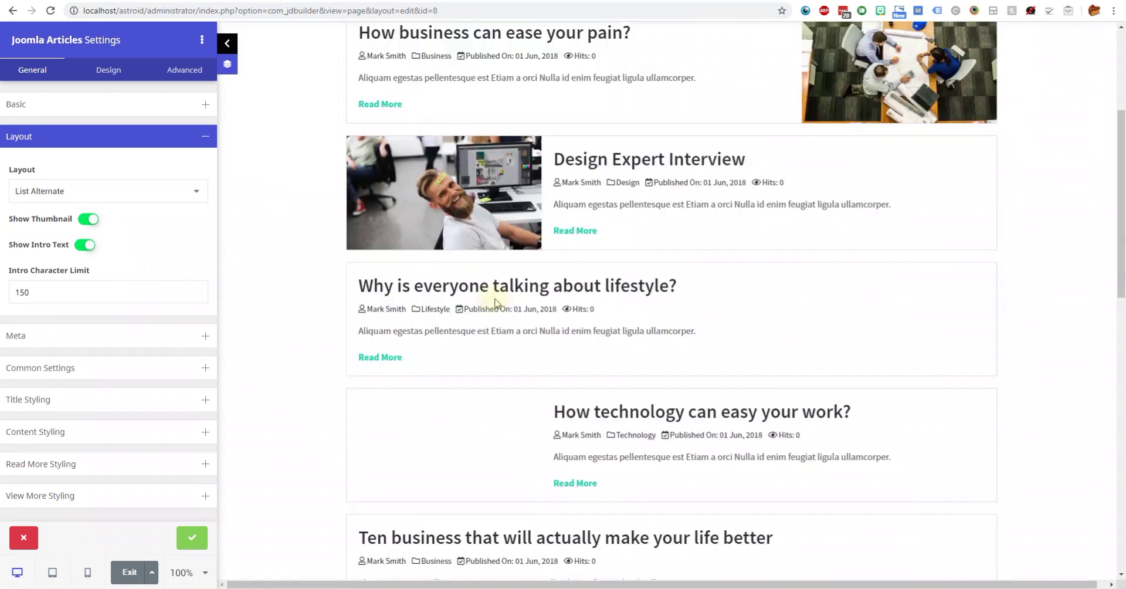
scroll(510, 302, "up", 6)
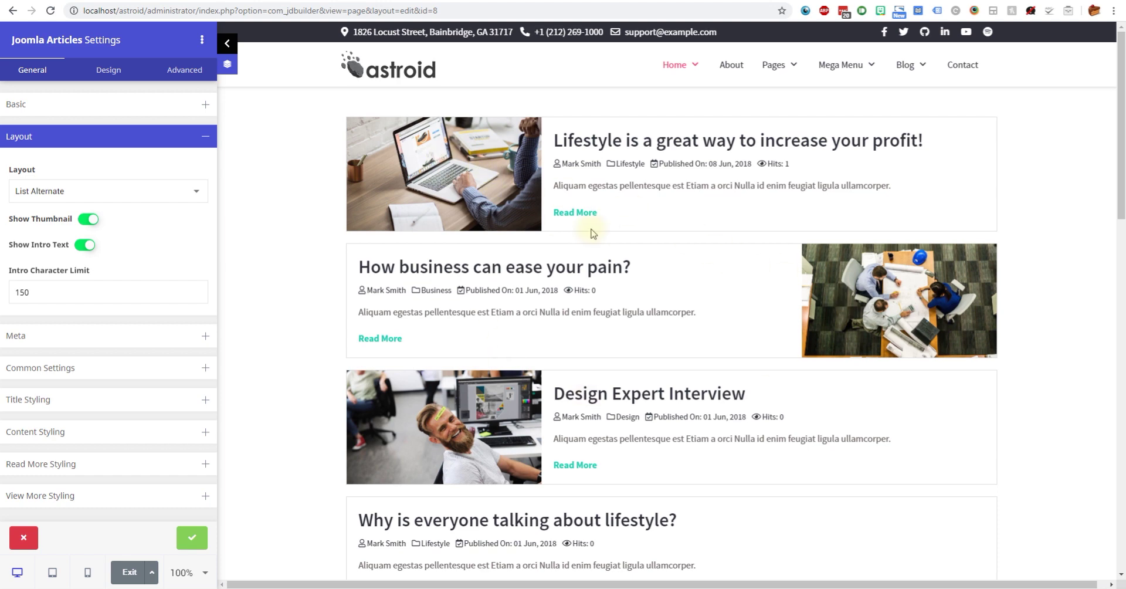
- Turn off the thumbnails and the intro text for the listed articles
scroll(454, 408, "down", 2)
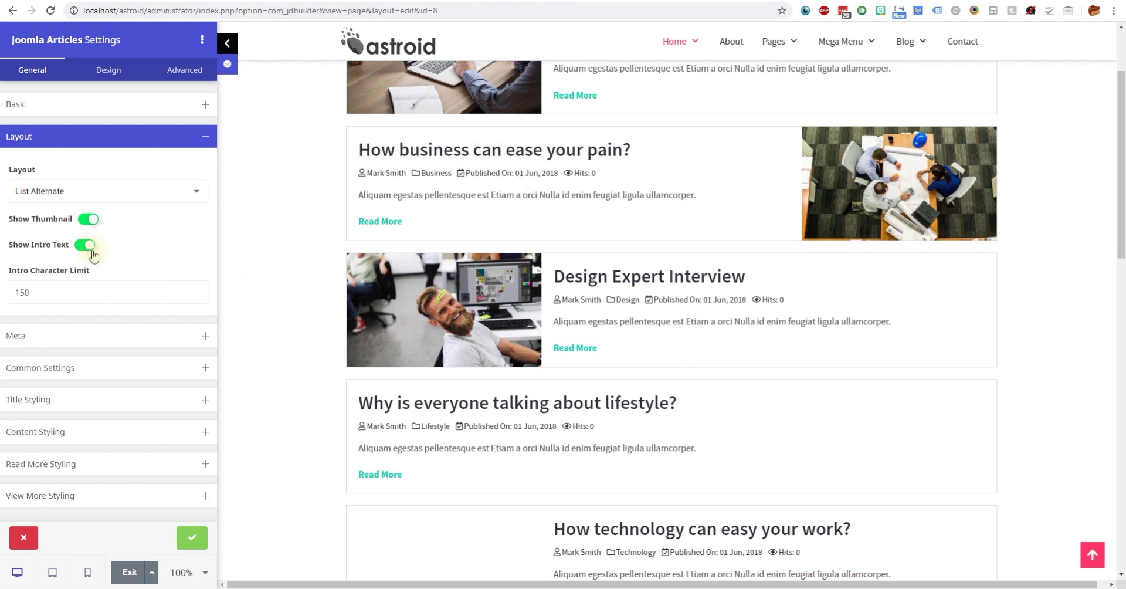
left_click(88, 220)
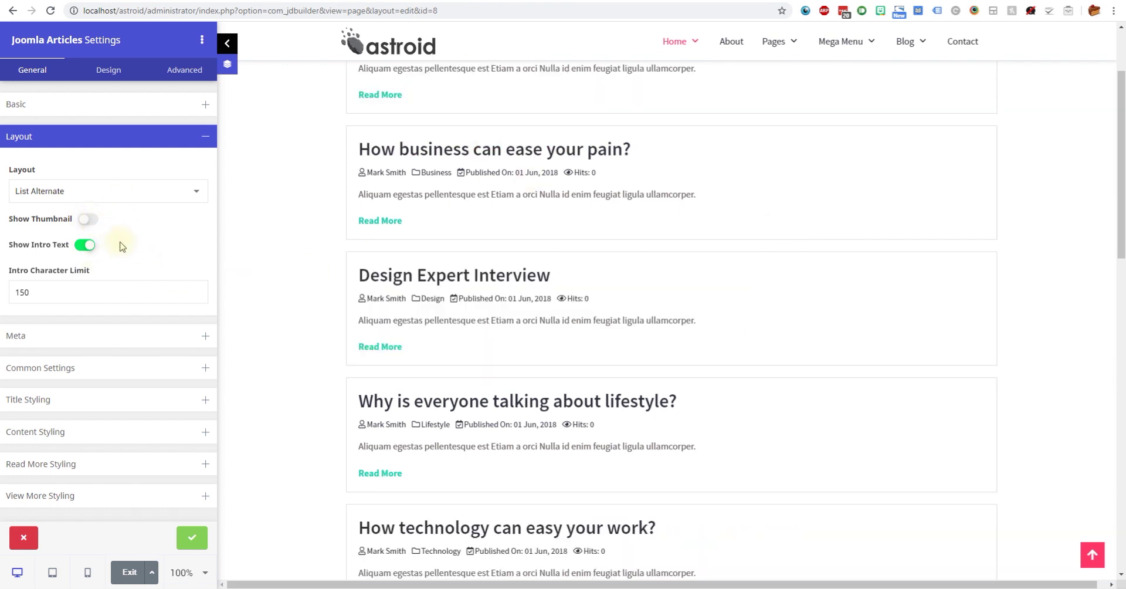
left_click(86, 246)
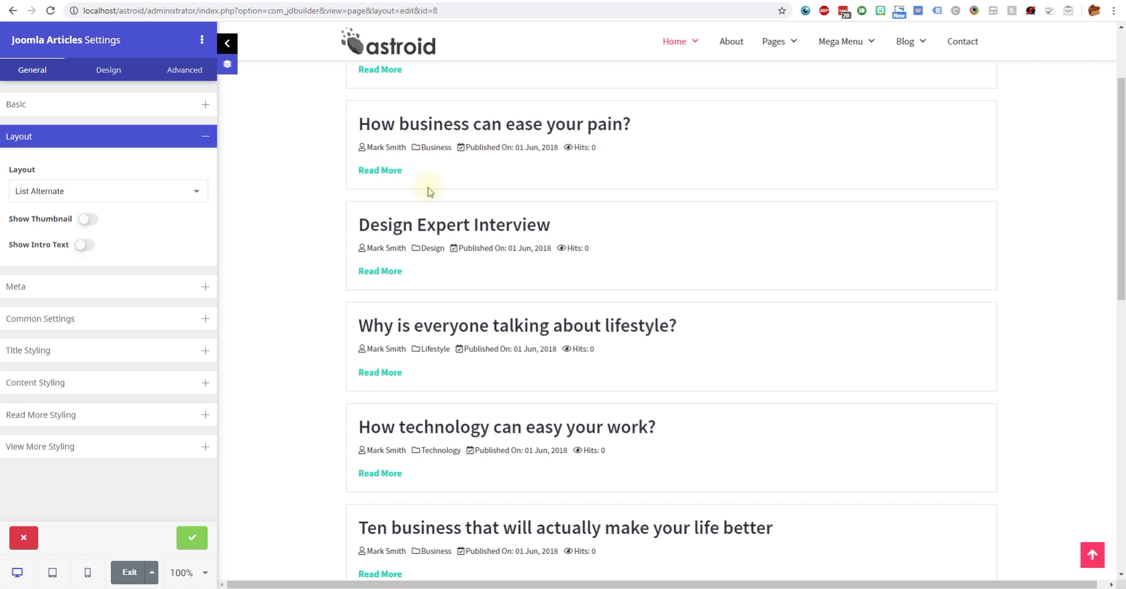
- Open the meta settings and remove Author, Publish Date, Category and Hits from the meta data
left_click(127, 286)
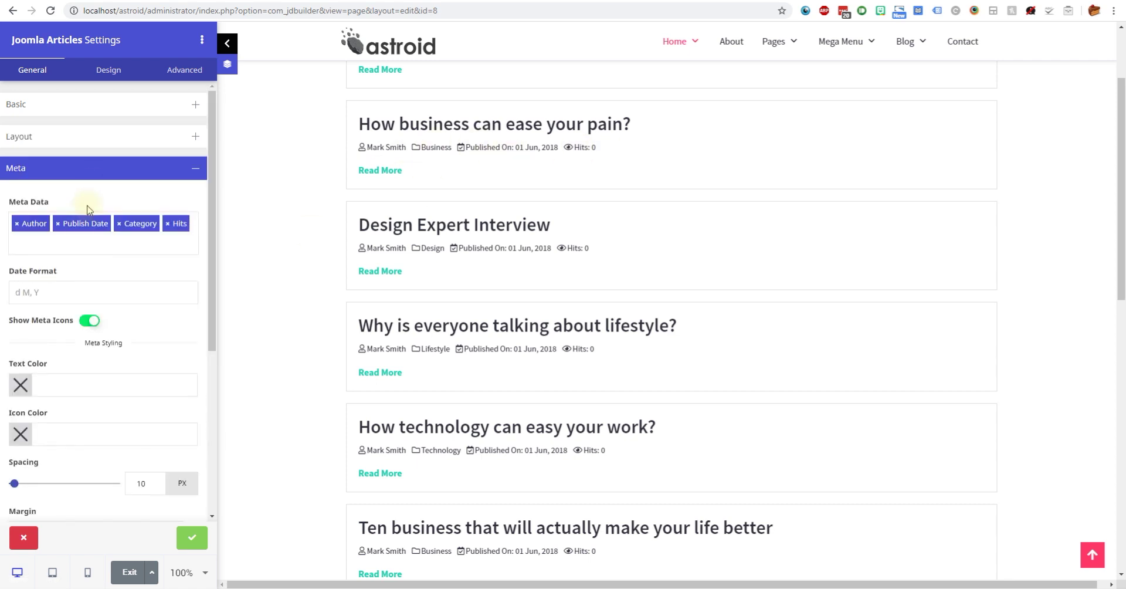
left_click(16, 224)
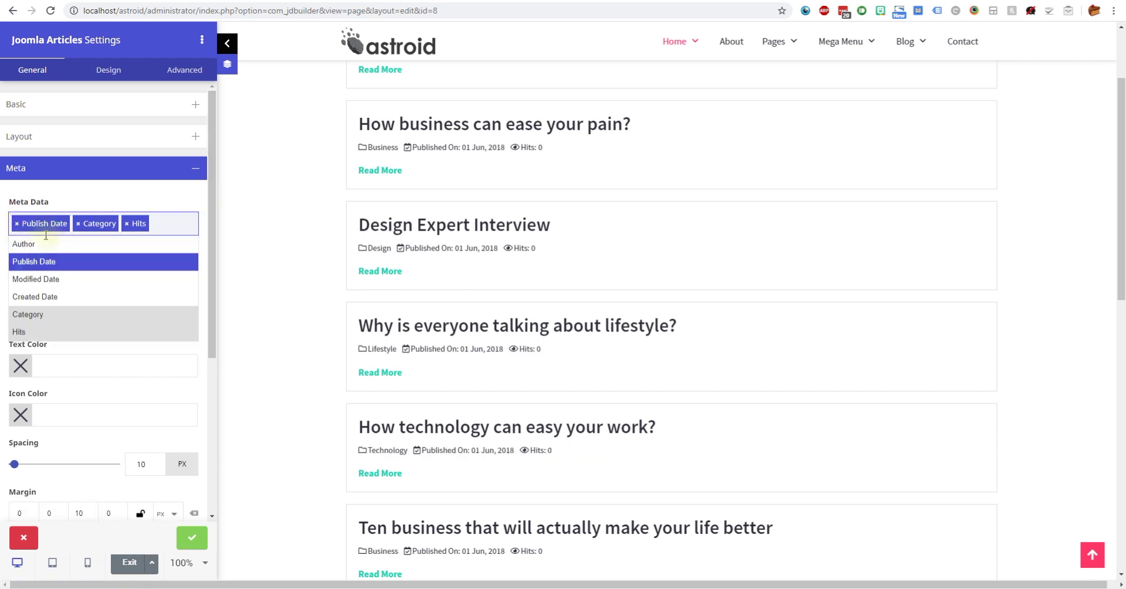
left_click(16, 224)
left_click(17, 224)
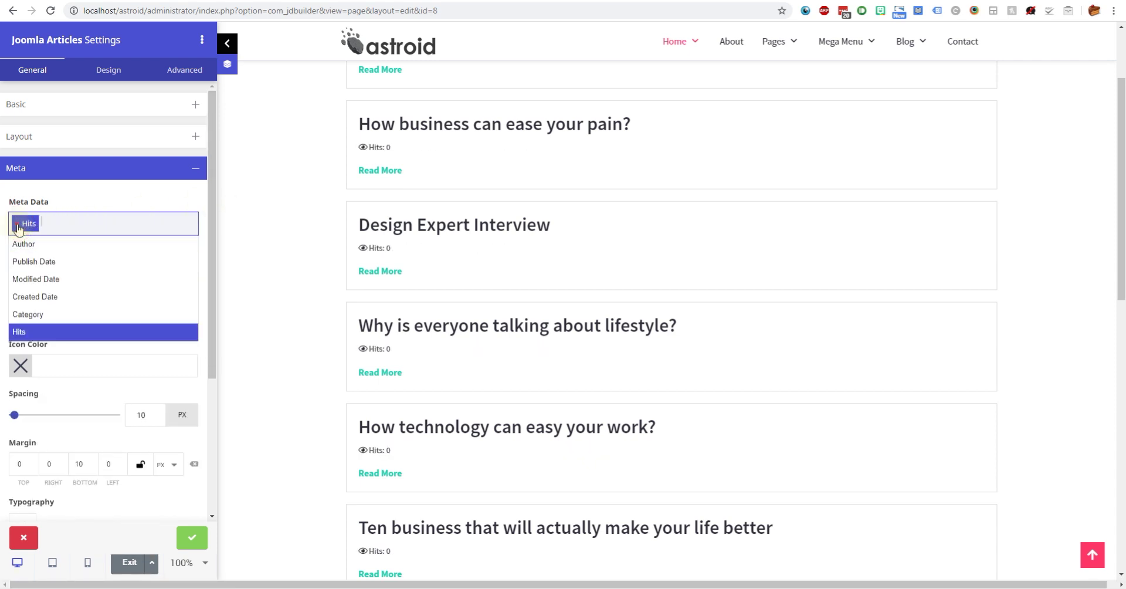
left_click(17, 224)
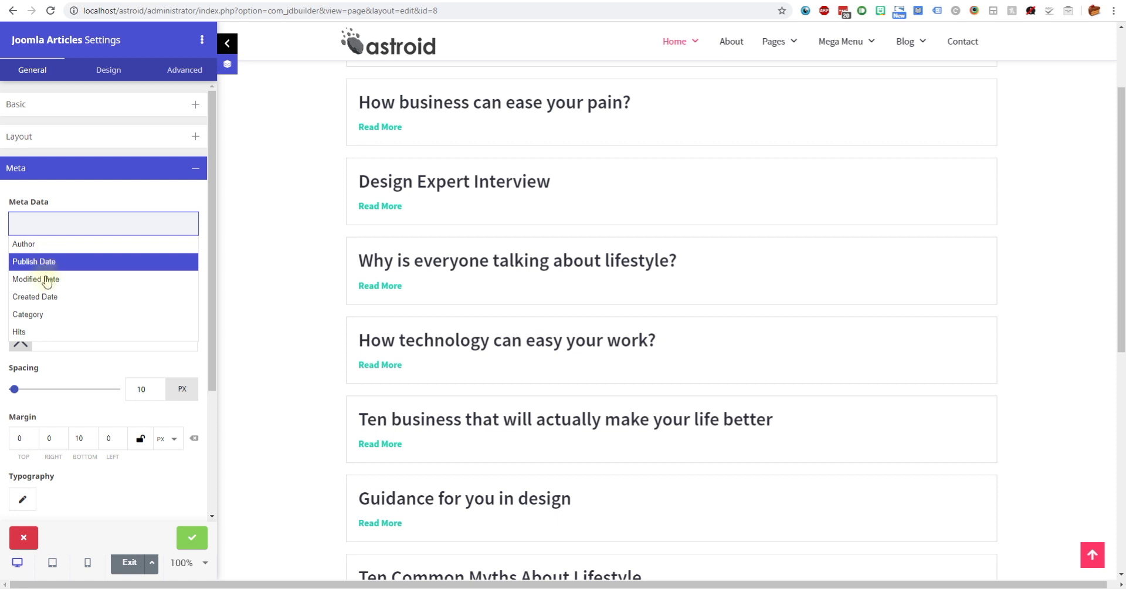
- Add Author and Publish Date to the article meta data
left_click(33, 249)
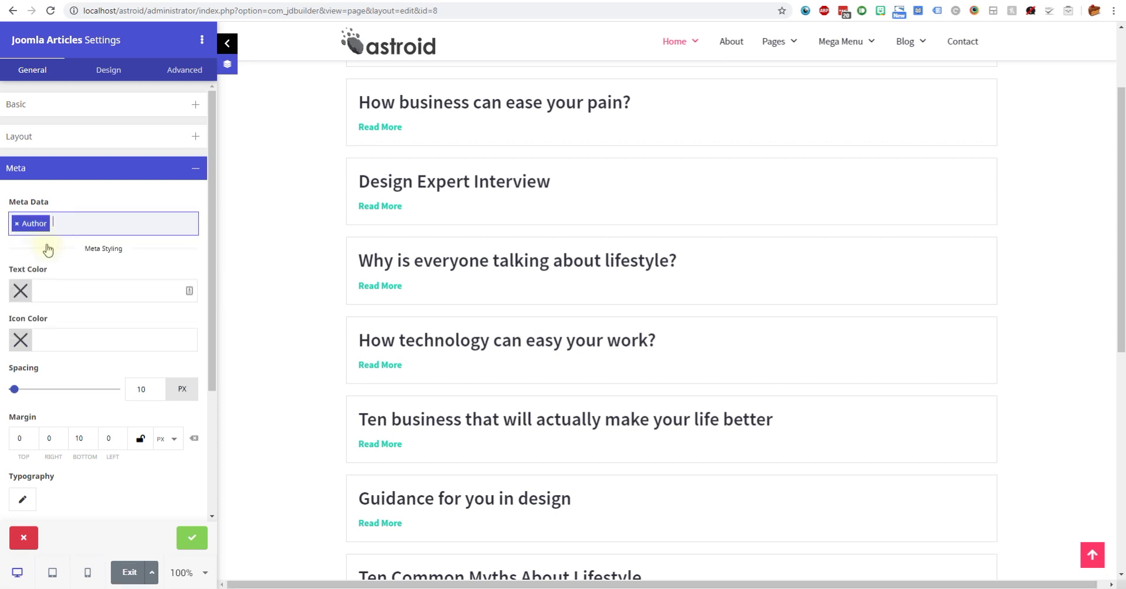
left_click(76, 221)
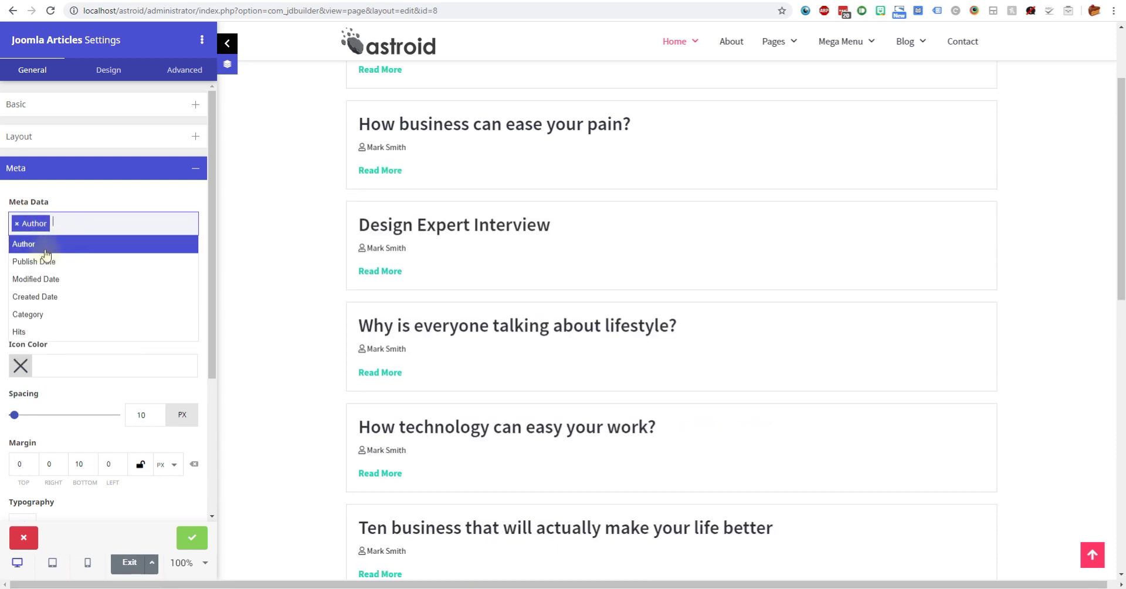
left_click(34, 261)
left_click(68, 220)
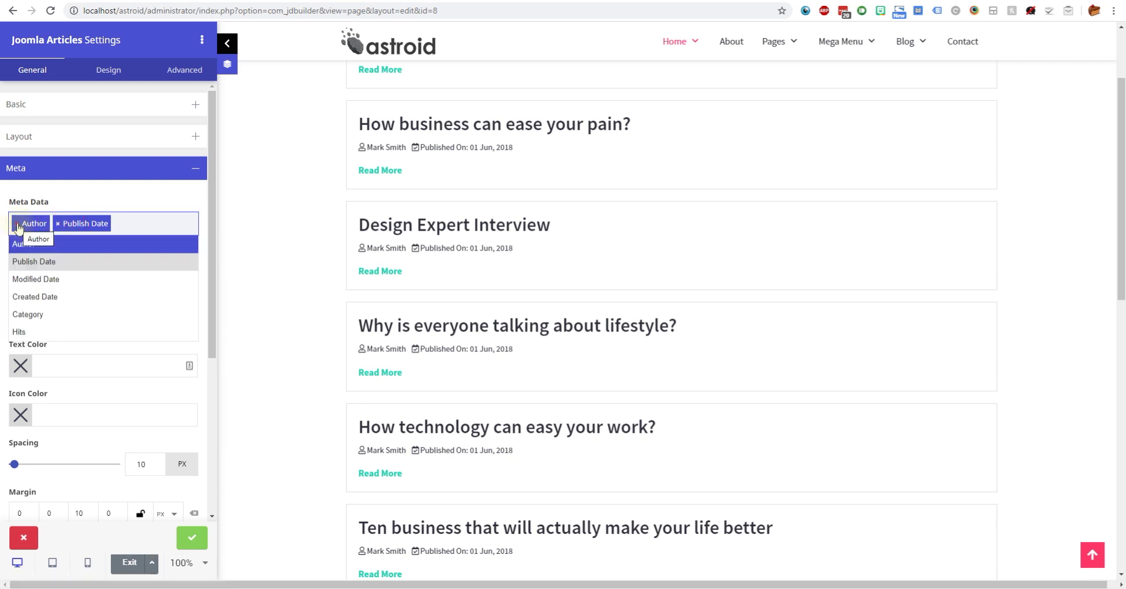
- Remove Author from the article meta data and add it back
left_click(17, 228)
left_click(94, 223)
left_click(94, 222)
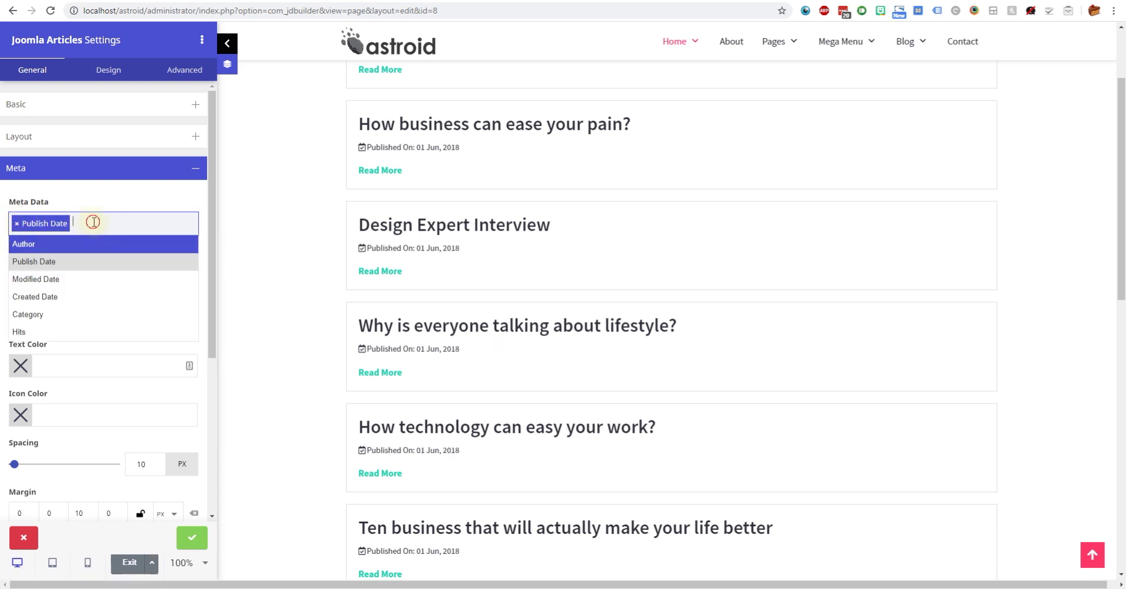
left_click(94, 221)
left_click(93, 223)
left_click(35, 244)
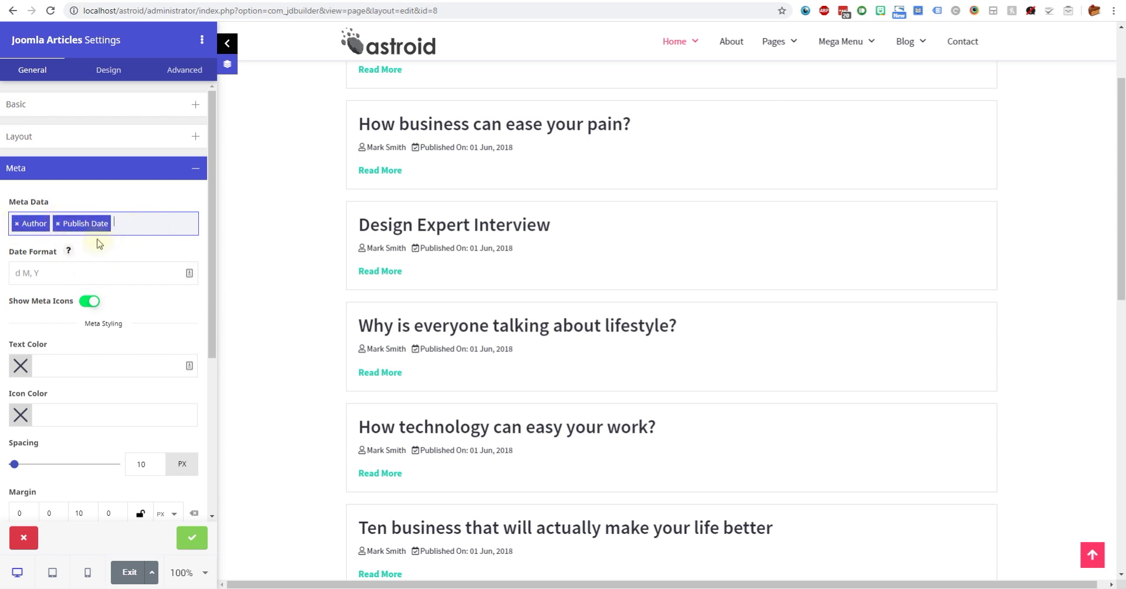
- Remove Publish Date from the meta data, add Category as a trial, and remove Category again
left_click(56, 224)
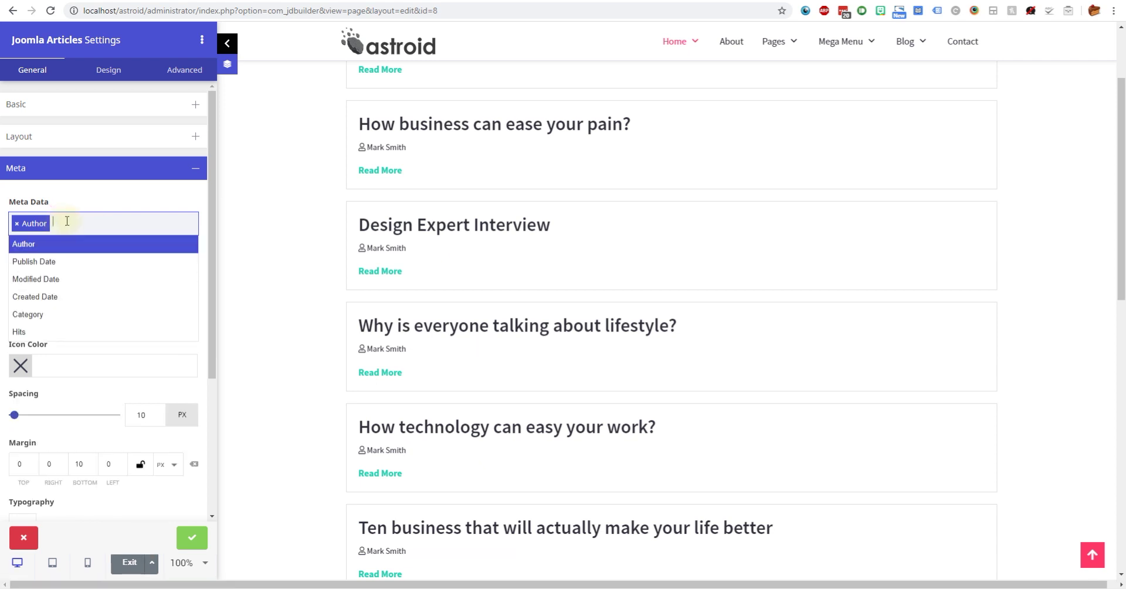
left_click(39, 316)
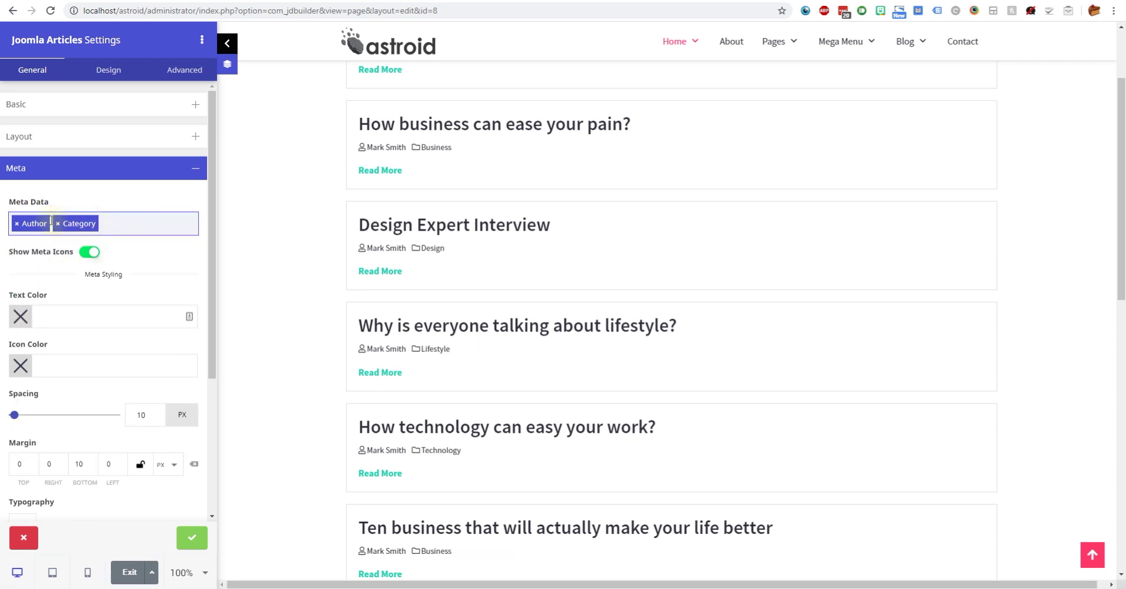
left_click(57, 224)
left_click(67, 211)
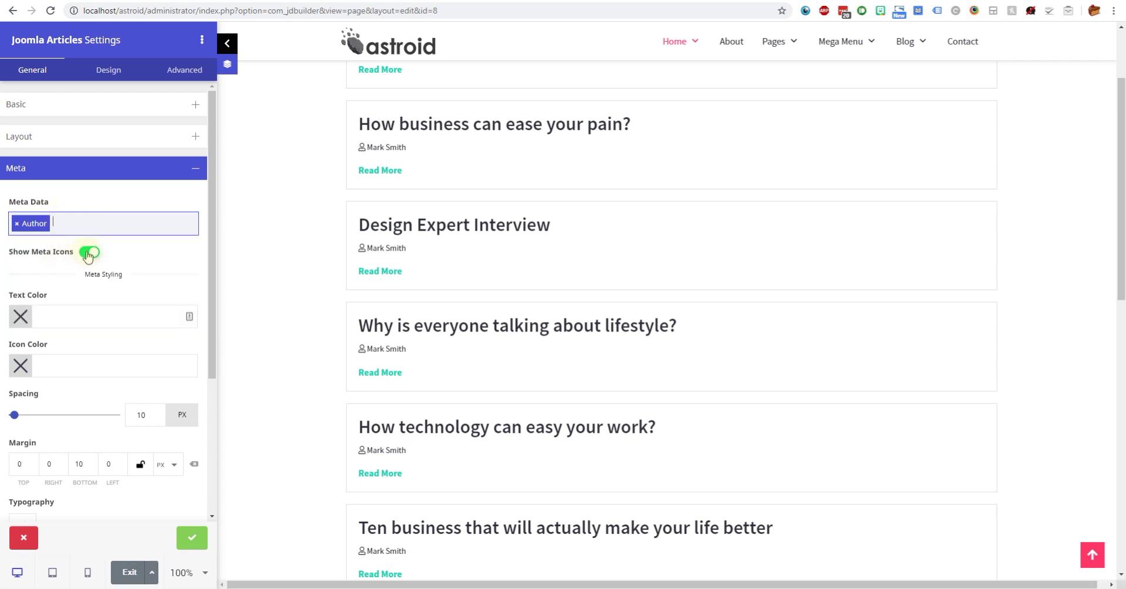
- Turn off the meta icons and add Publish Date, Category and Hits to the article meta data
left_click(88, 253)
left_click(80, 224)
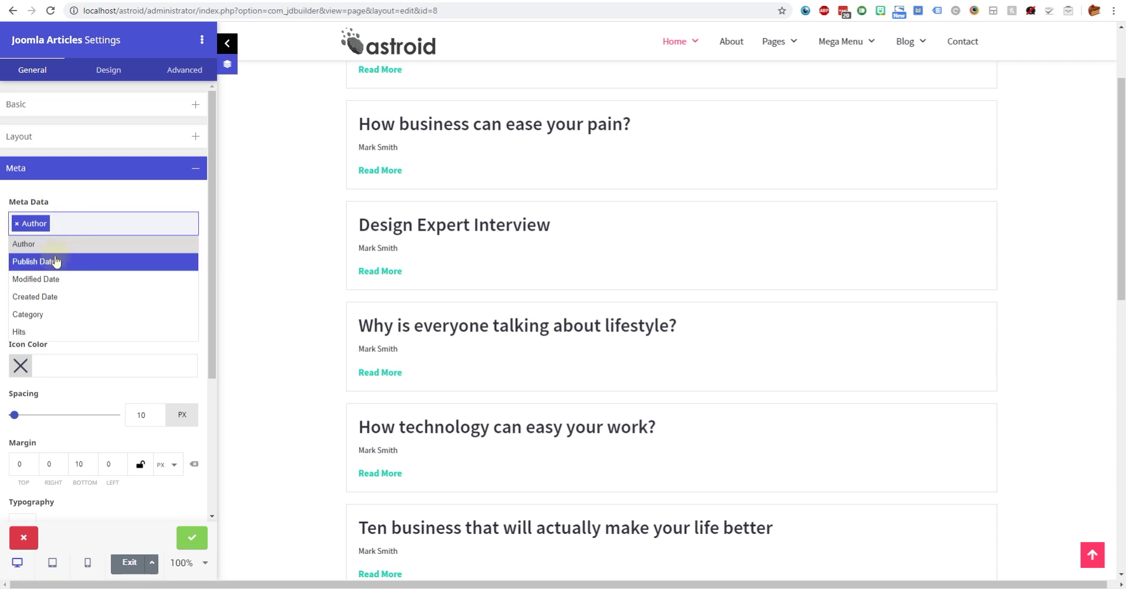
left_click(55, 262)
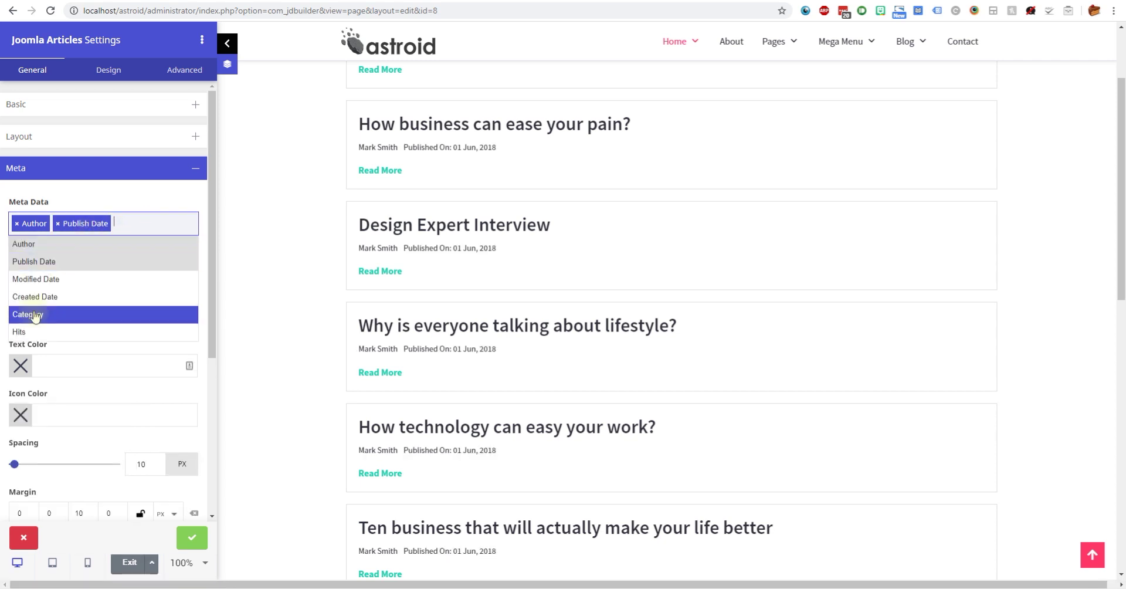
left_click(35, 315)
left_click(167, 226)
left_click(41, 330)
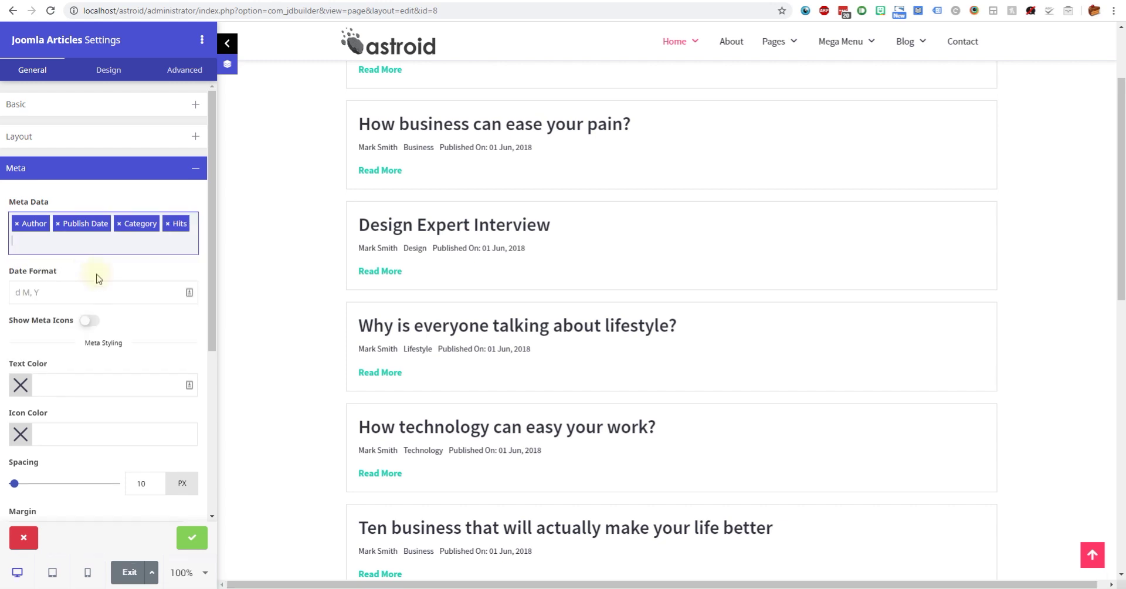
- Switch the meta icons on and off several times to compare the preview, leaving them shown
left_click(88, 320)
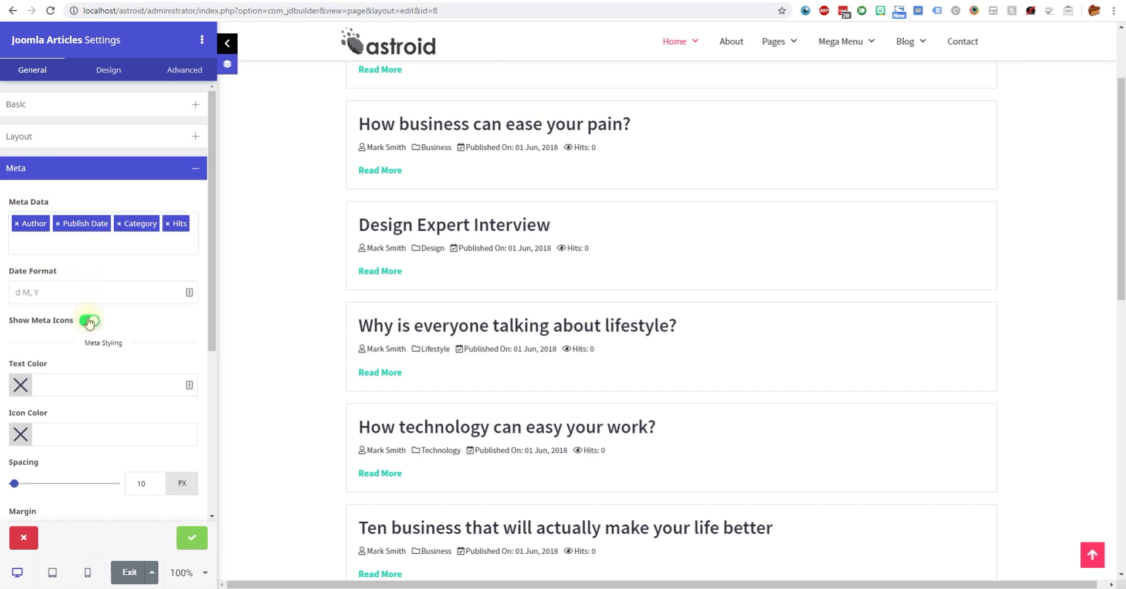
left_click(88, 320)
left_click(88, 320)
left_click(88, 320)
left_click(85, 320)
left_click(89, 320)
left_click(85, 320)
- Check the Date Format help and examine the format characters in the PHP date documentation
left_click(36, 290)
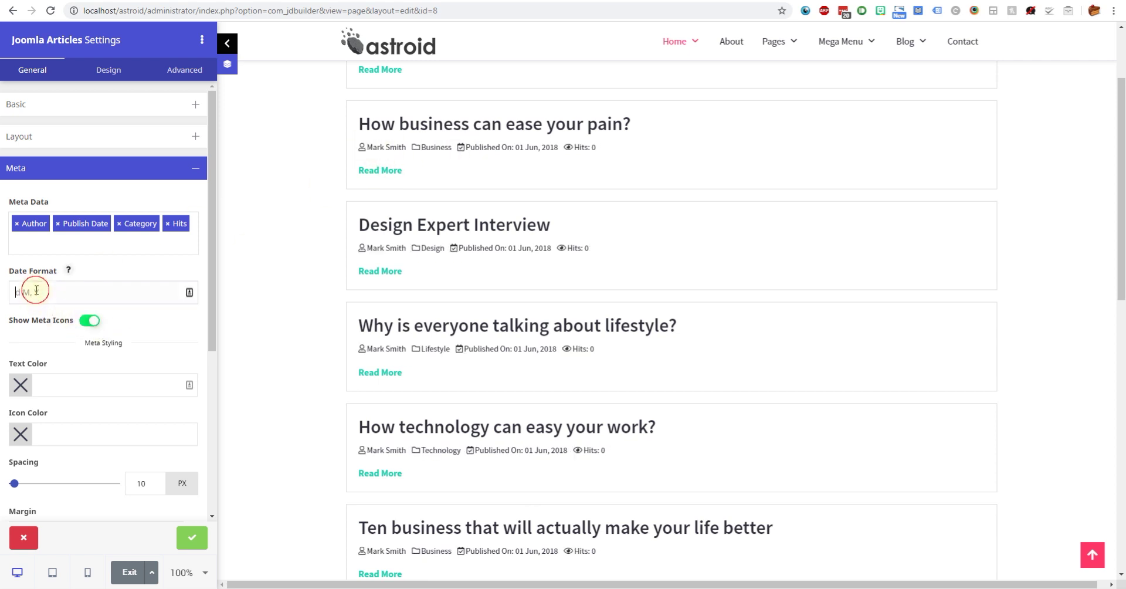
left_click(68, 269)
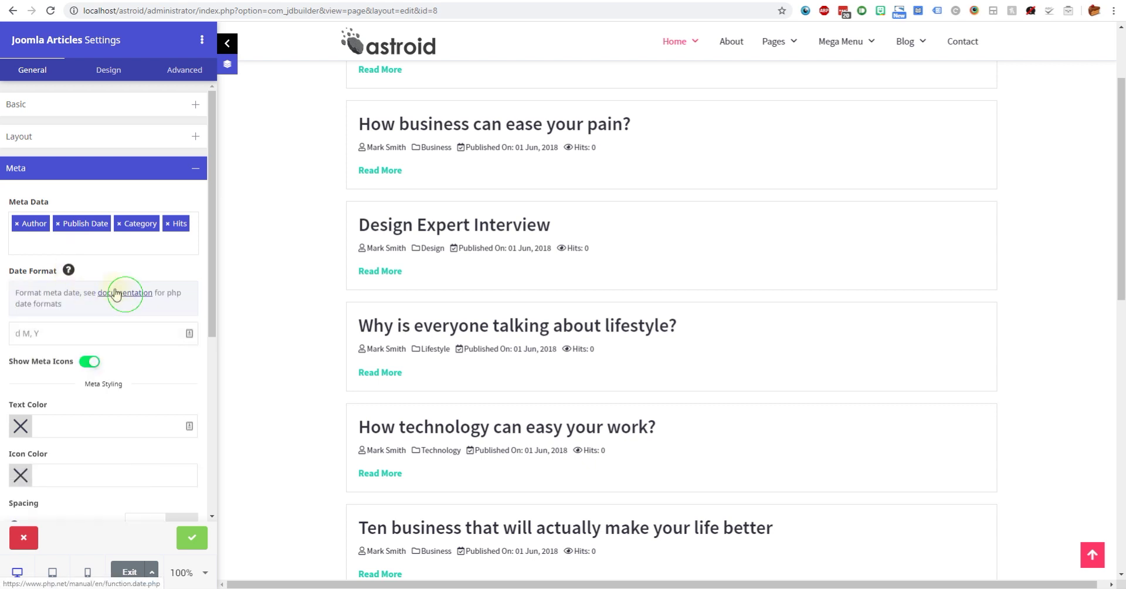
left_click(68, 270)
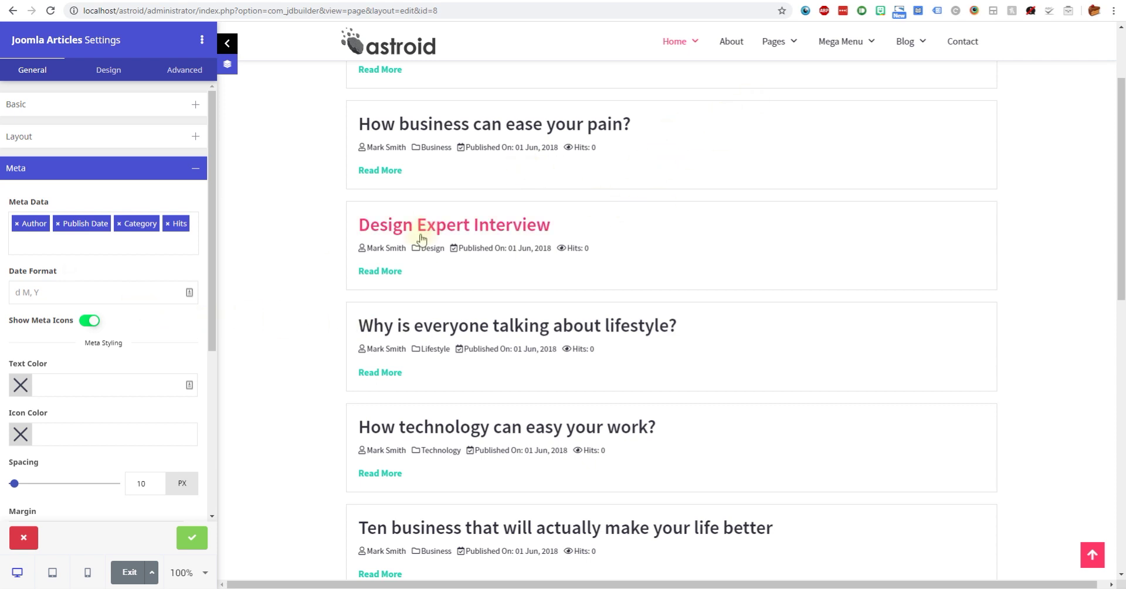
left_click(909, 0)
scroll(422, 258, "down", 5)
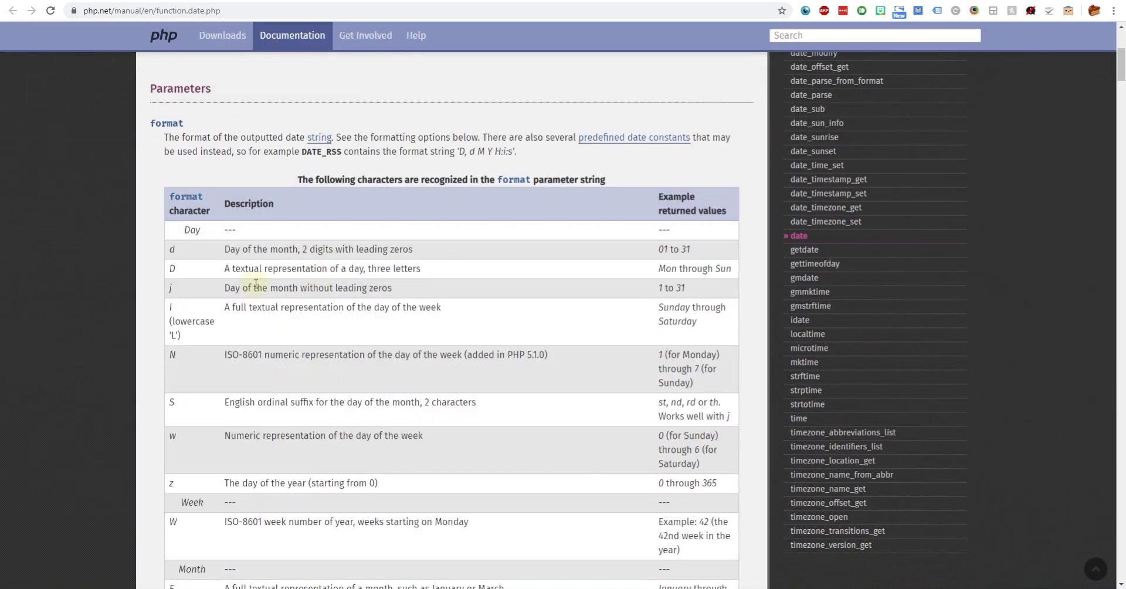
left_click_drag(160, 253, 216, 283)
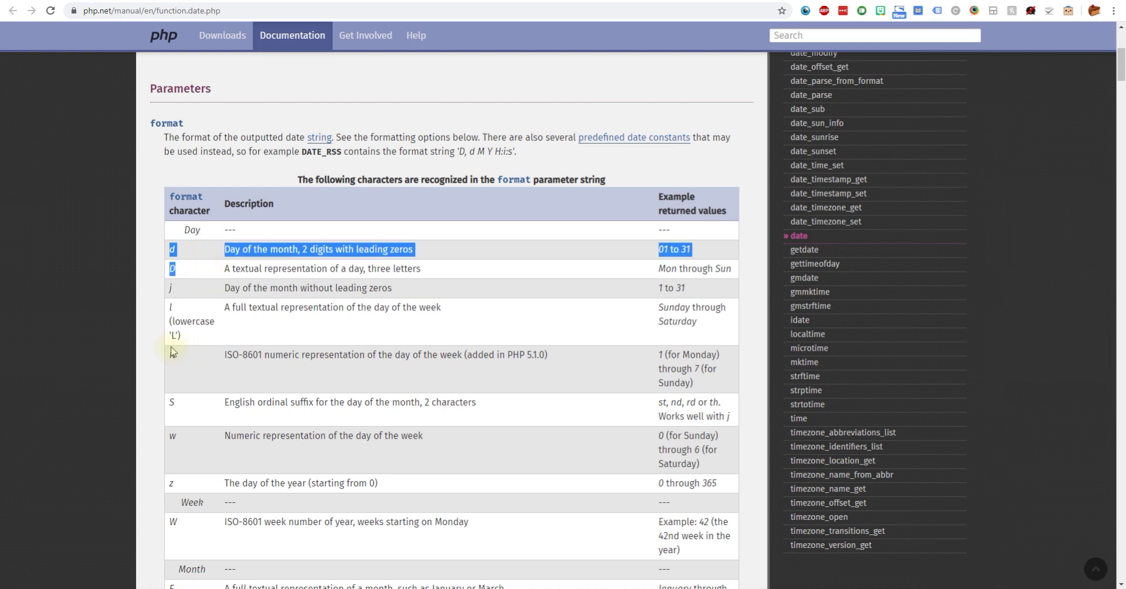
left_click_drag(171, 348, 216, 405)
scroll(289, 347, "down", 4)
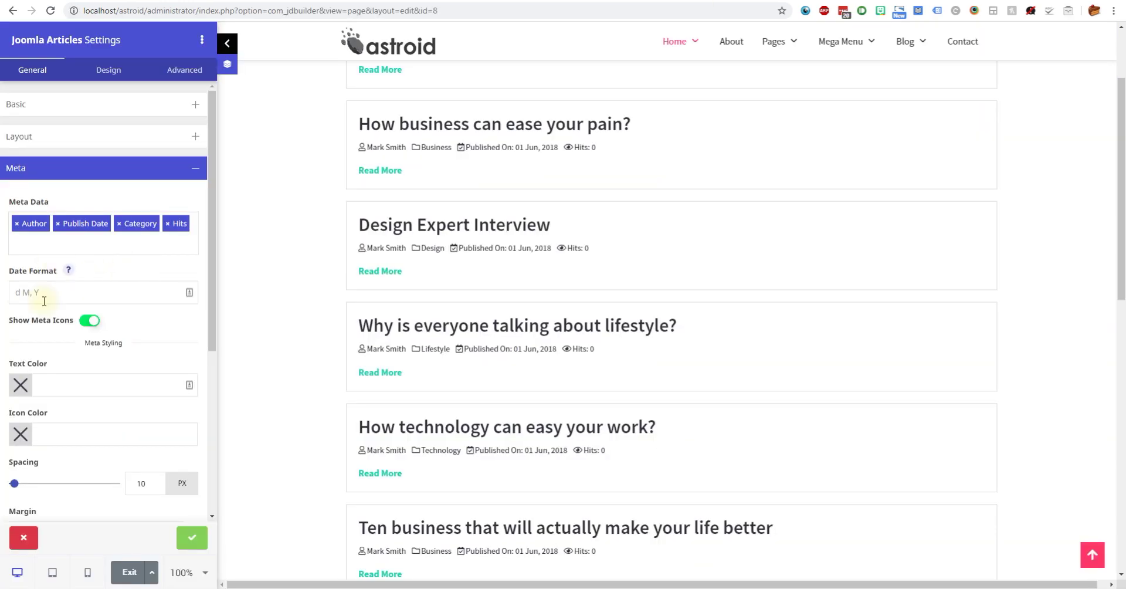
- Set the meta date format to "M d, Y"
left_click(41, 293)
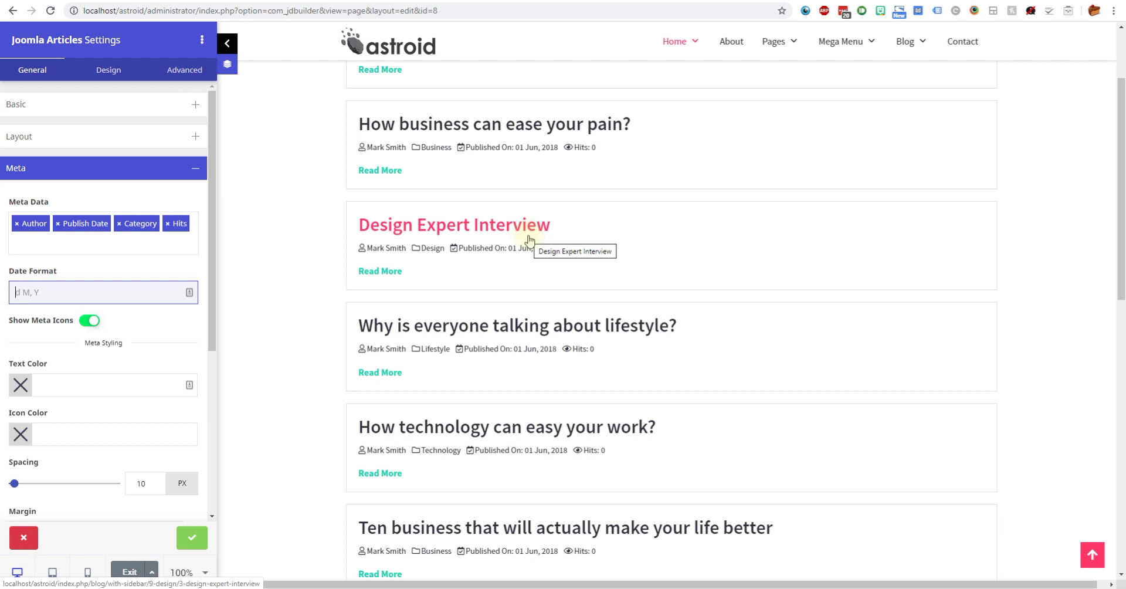
key("Menu")
key("Escape")
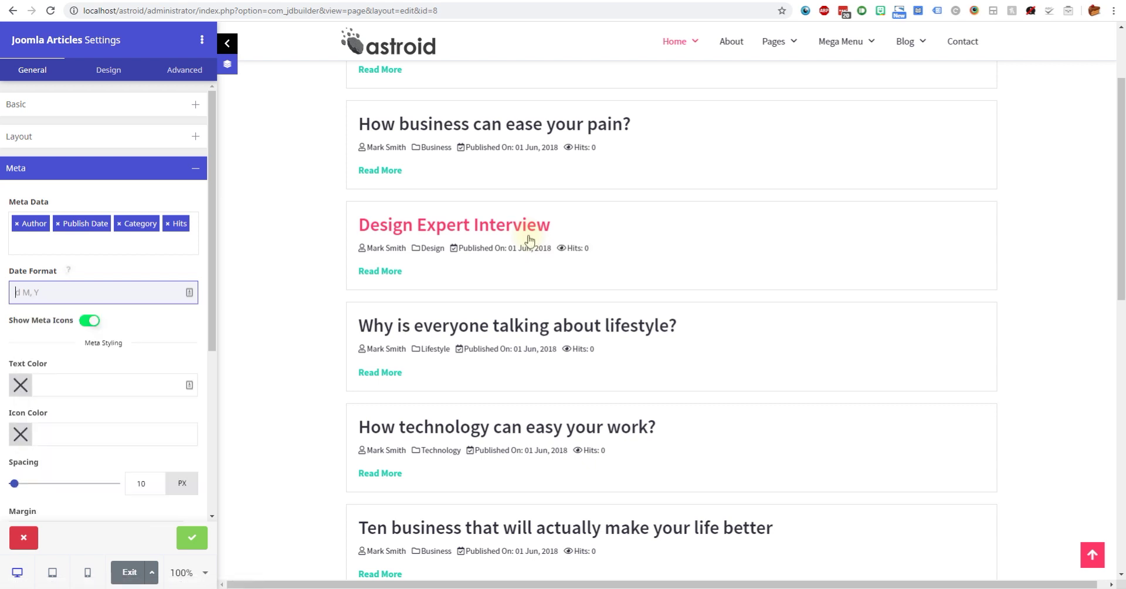
type("M d")
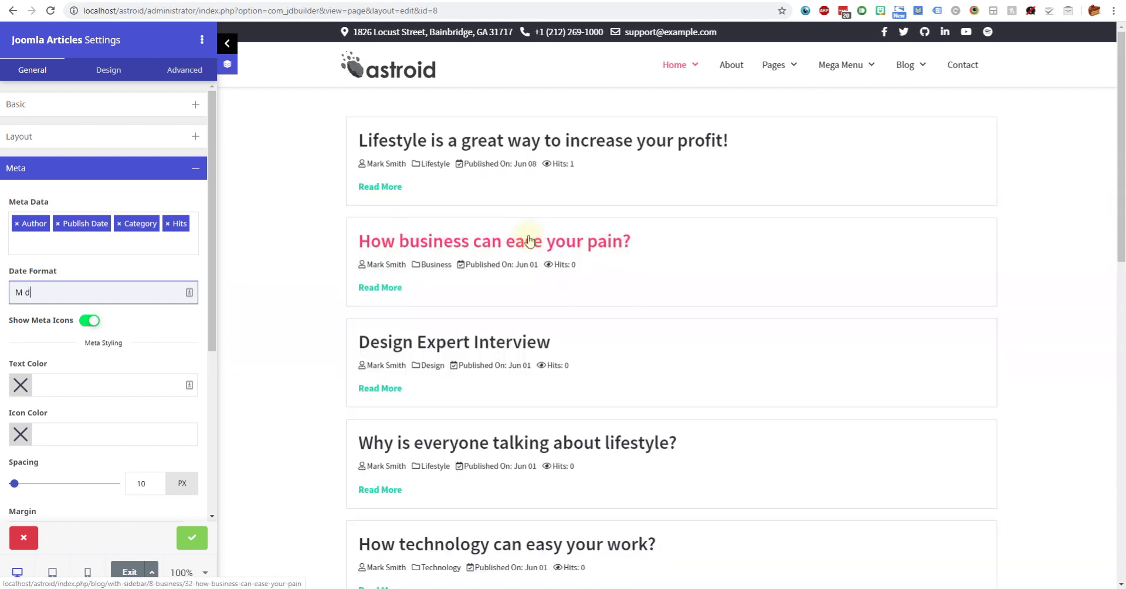
type(", Y")
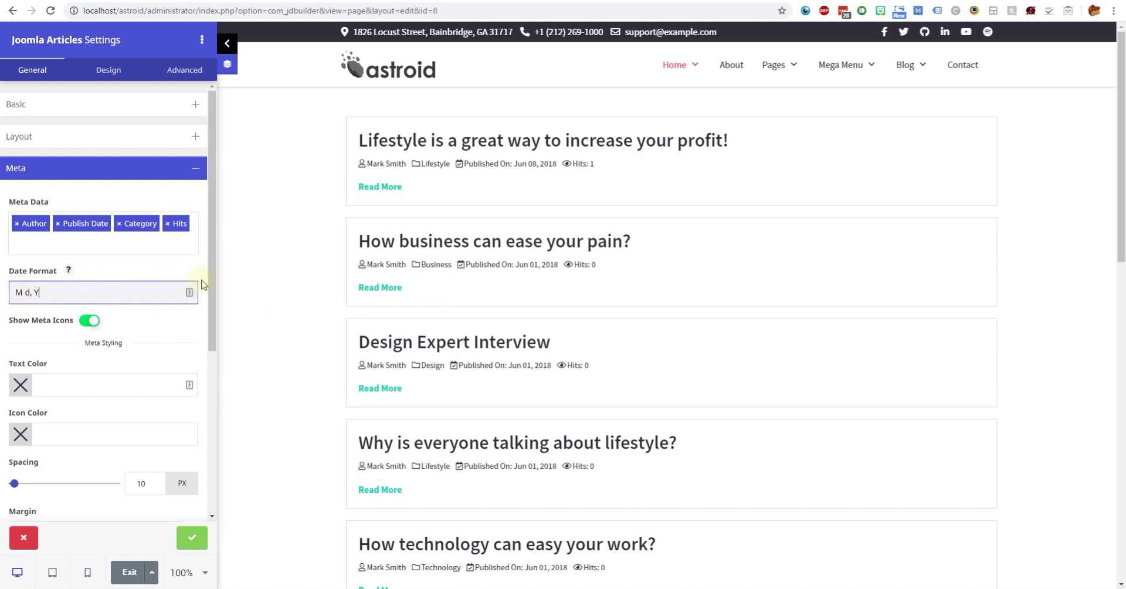
- Change the meta date format to "m d, y" for a numeric month and two-digit year
key("BackSpace")
type("y")
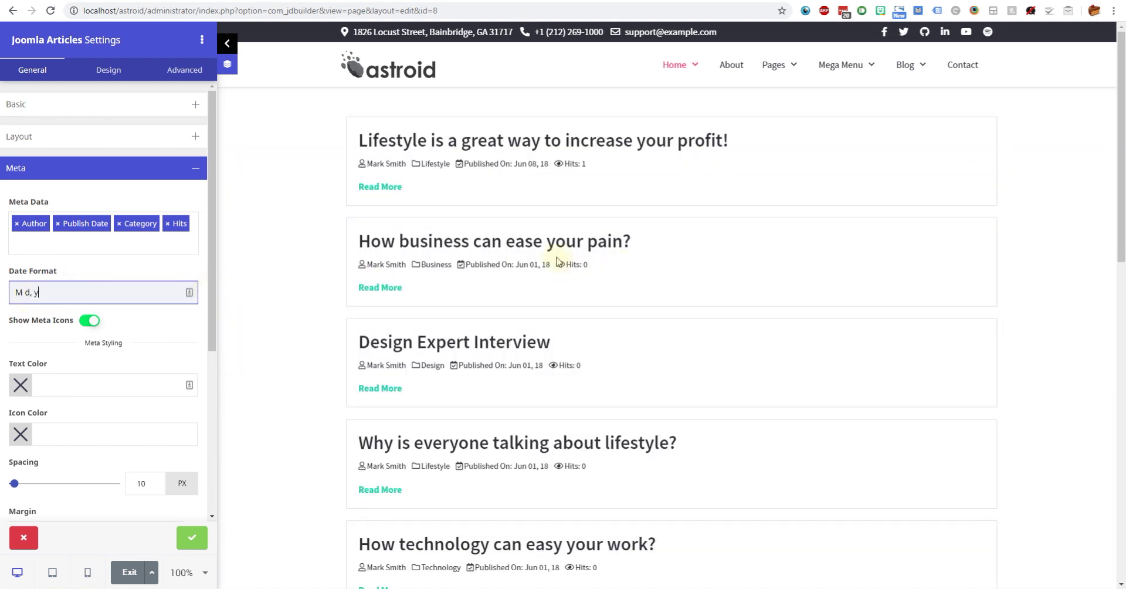
double_click(19, 292)
type("m")
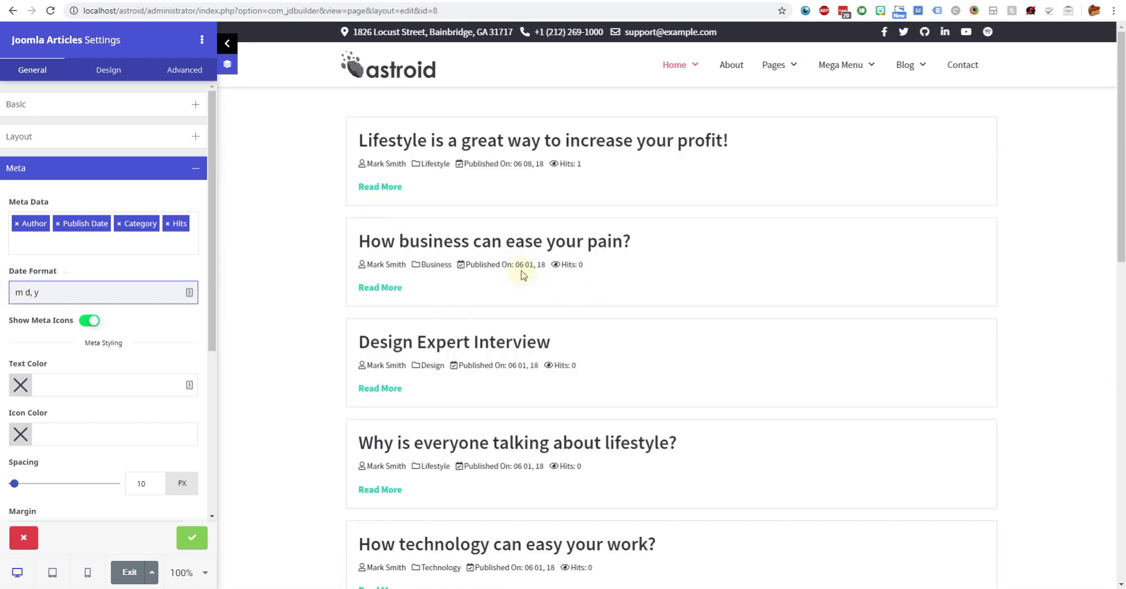
- Replace the separators in the meta date format with slashes so it reads "m/d/y"
left_click(27, 291)
key("BackSpace")
type("/")
key("BackSpace")
type("/")
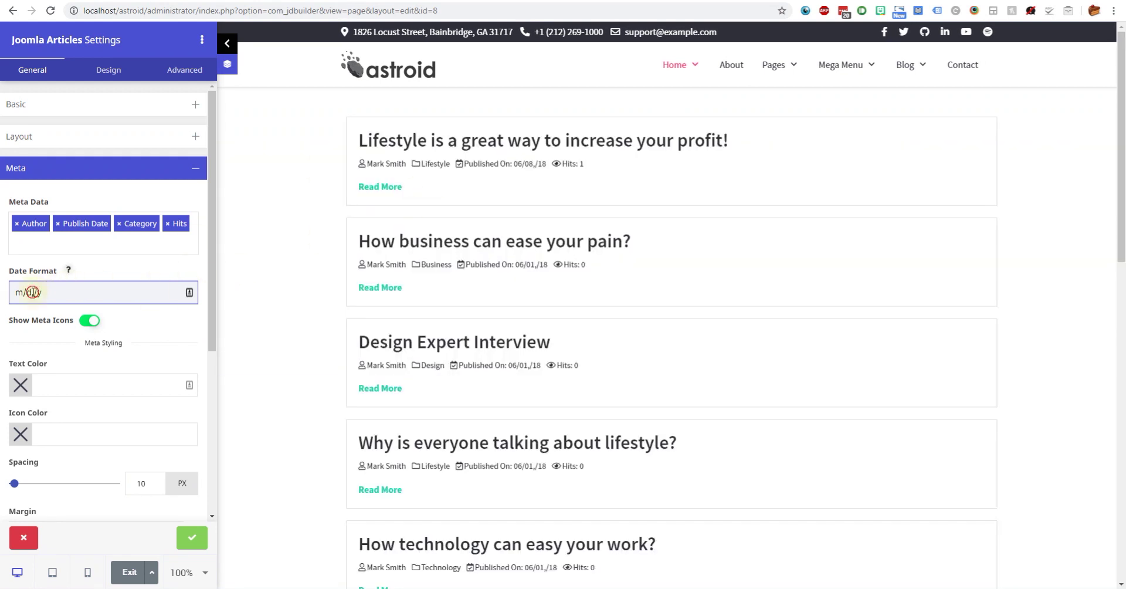
key("BackSpace")
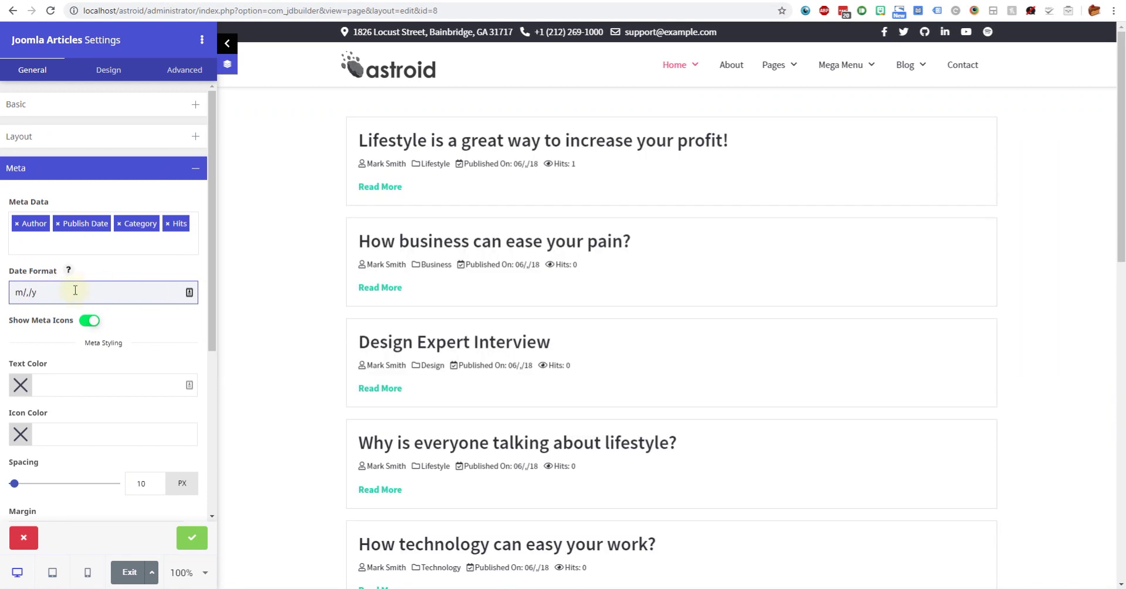
key("Delete")
type("d")
left_click(628, 286)
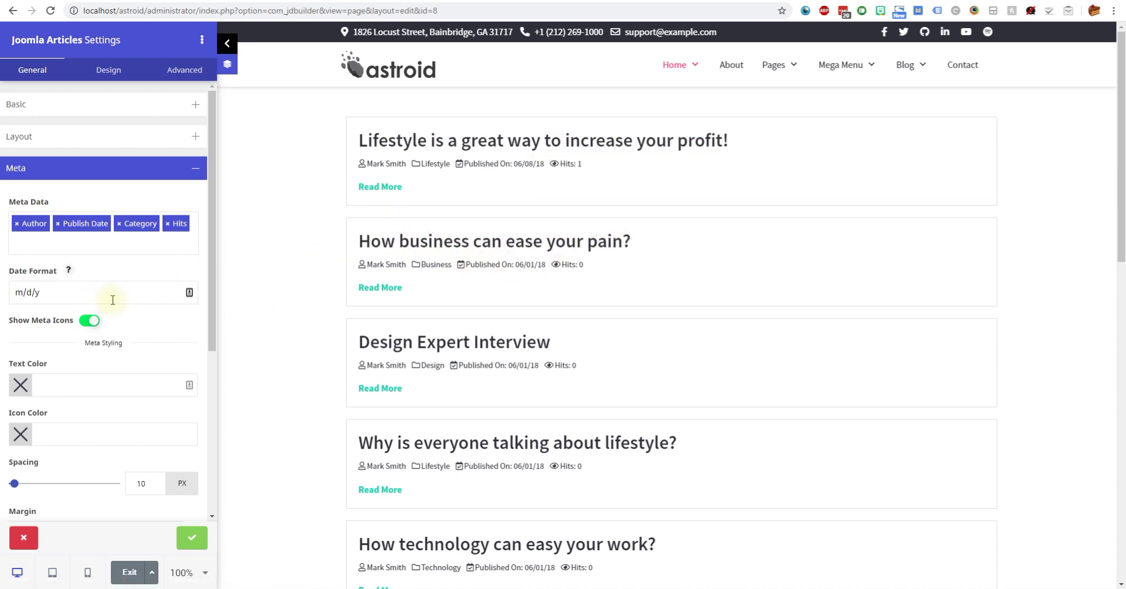
- Set the meta text color to red #CD1818
scroll(137, 289, "down", 1)
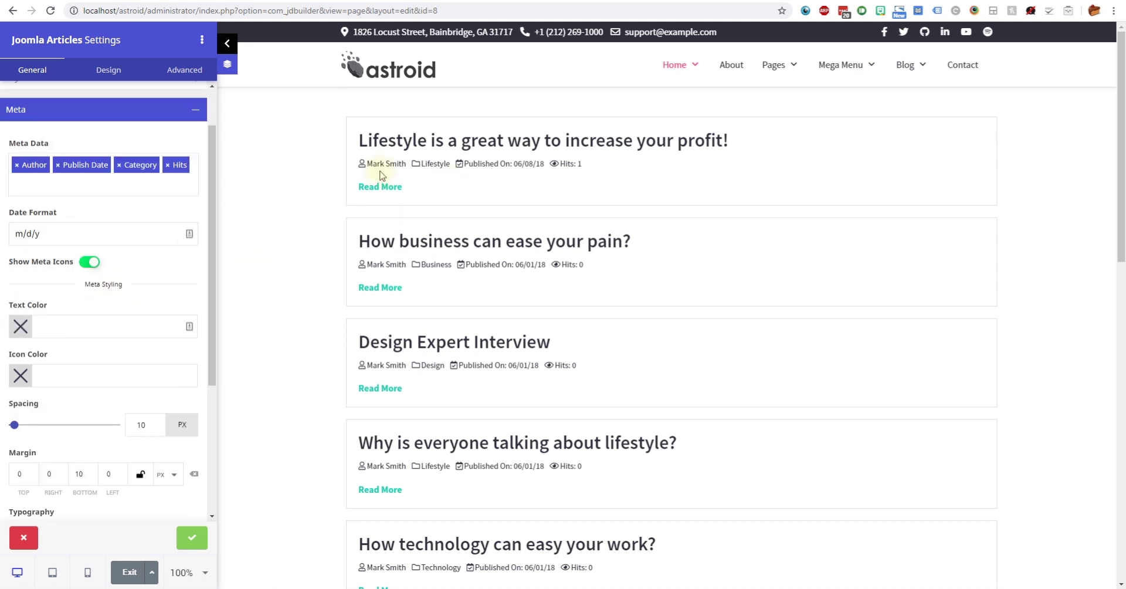
left_click(21, 326)
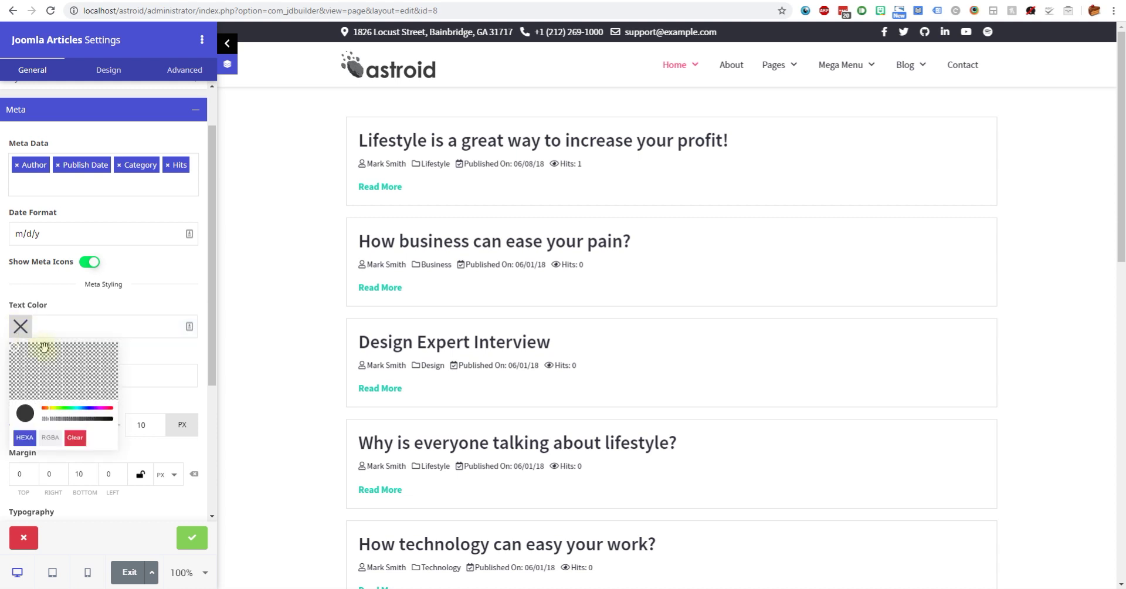
left_click(79, 375)
left_click(106, 353)
left_click(138, 287)
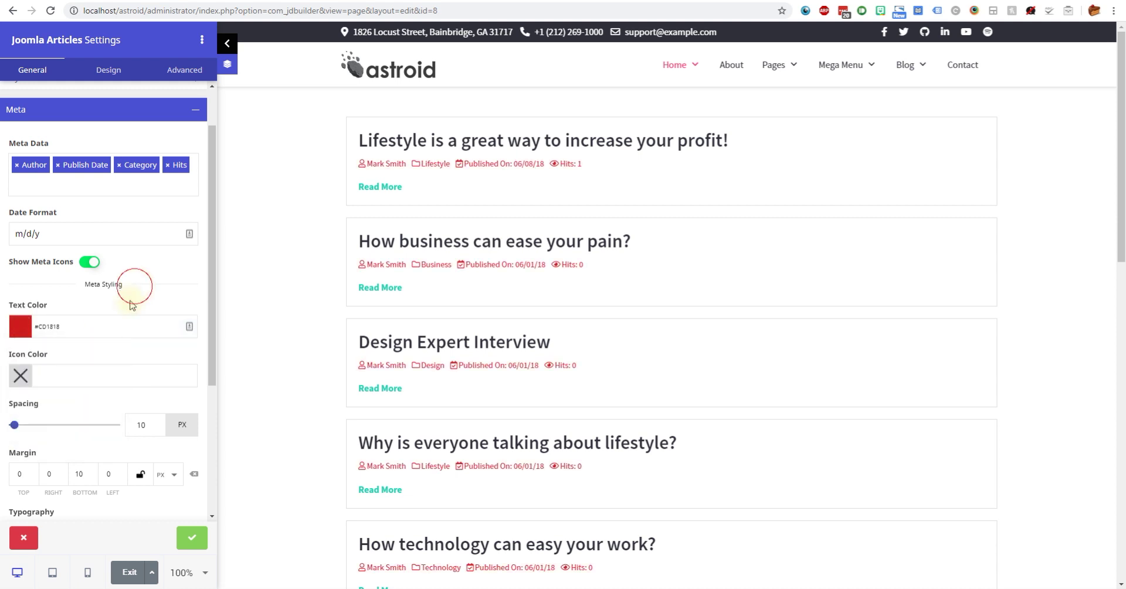
- Set the meta icon color to blue #0001FC, and hide and show the meta icons to compare
left_click(20, 376)
left_click(61, 415)
left_click(73, 450)
mouse_move(73, 456)
left_mouse_down()
mouse_move(89, 456)
mouse_move(119, 391)
left_mouse_up()
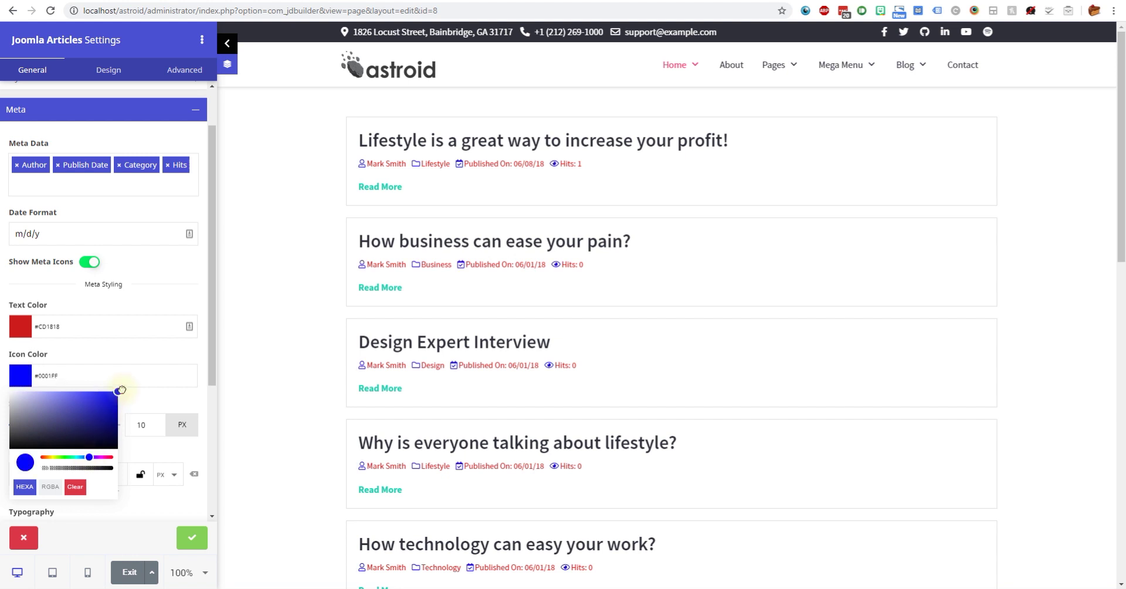
left_click(90, 262)
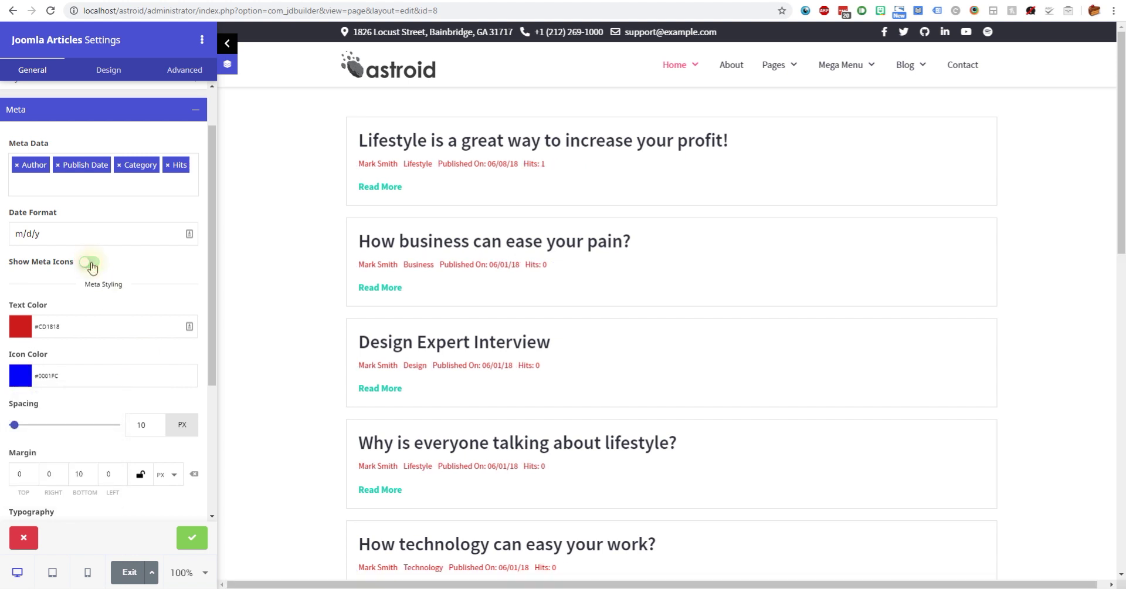
left_click(91, 262)
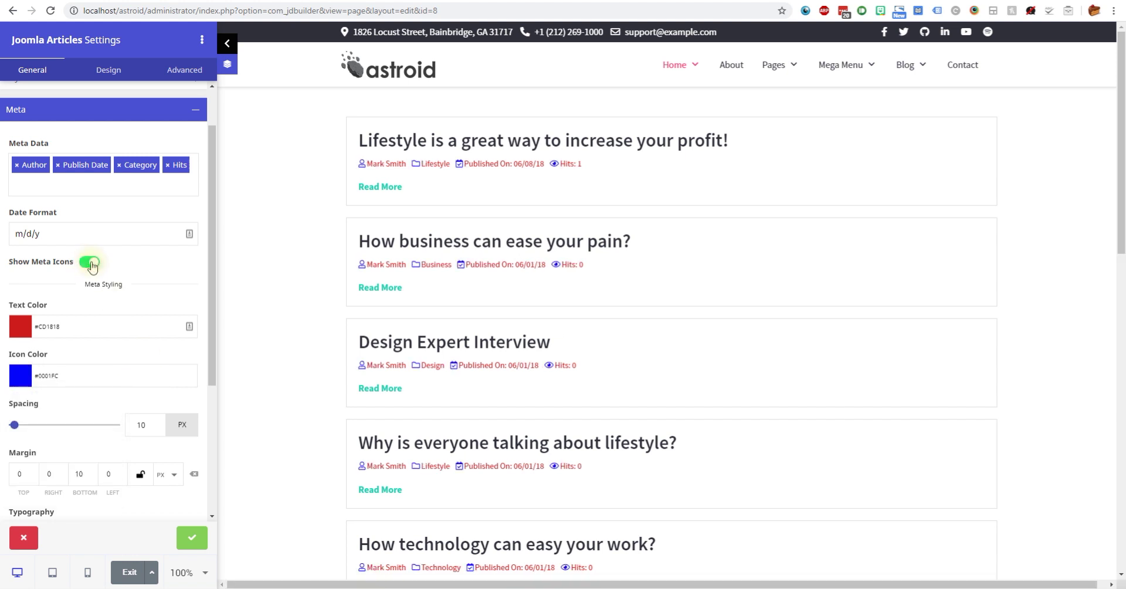
- Set the meta text color to dark gray #383838 and the icon color to gray #848485
left_click(18, 327)
left_click_drag(70, 381, 11, 419)
left_click(135, 307)
left_click(21, 375)
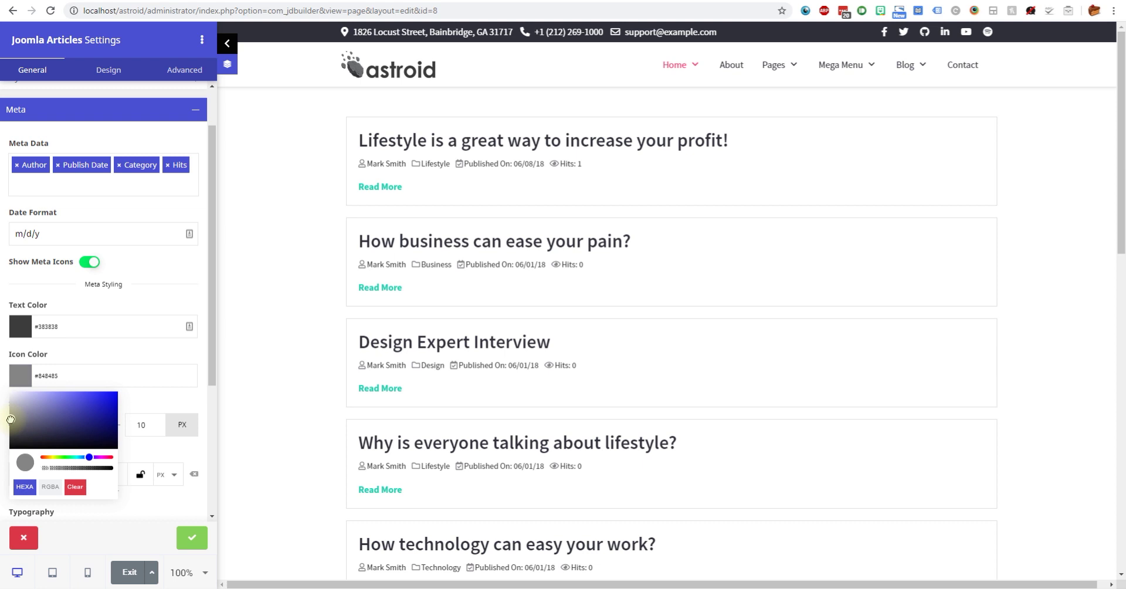
left_click(169, 293)
- Try a narrower spacing between the meta items, ending with the spacing set to 11 px
scroll(141, 304, "down", 2)
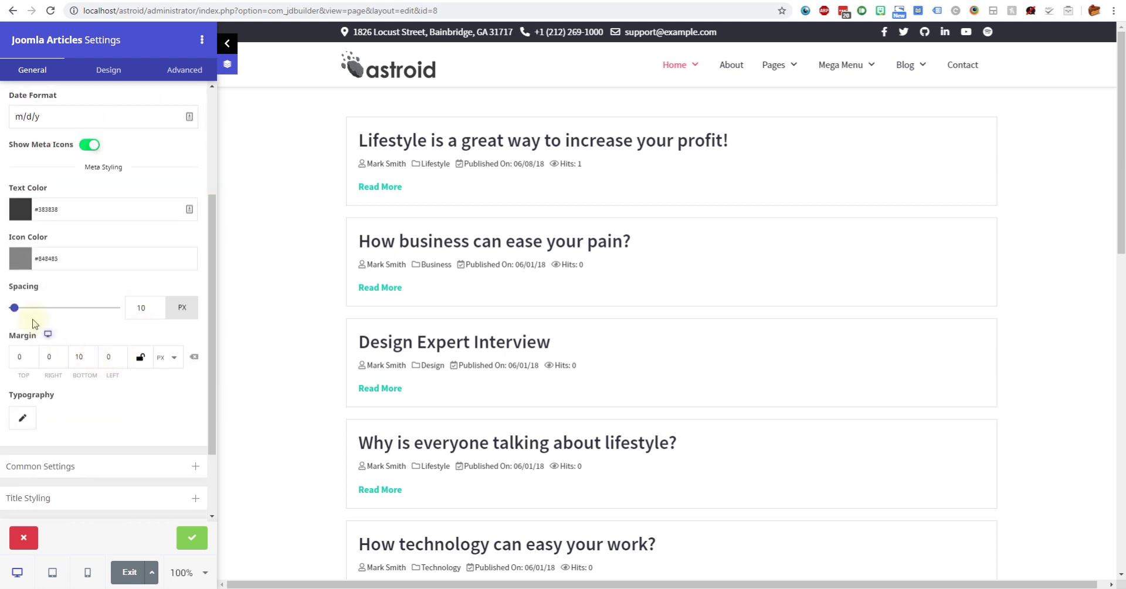
mouse_move(14, 307)
left_mouse_down()
mouse_move(46, 311)
mouse_move(13, 308)
left_mouse_up()
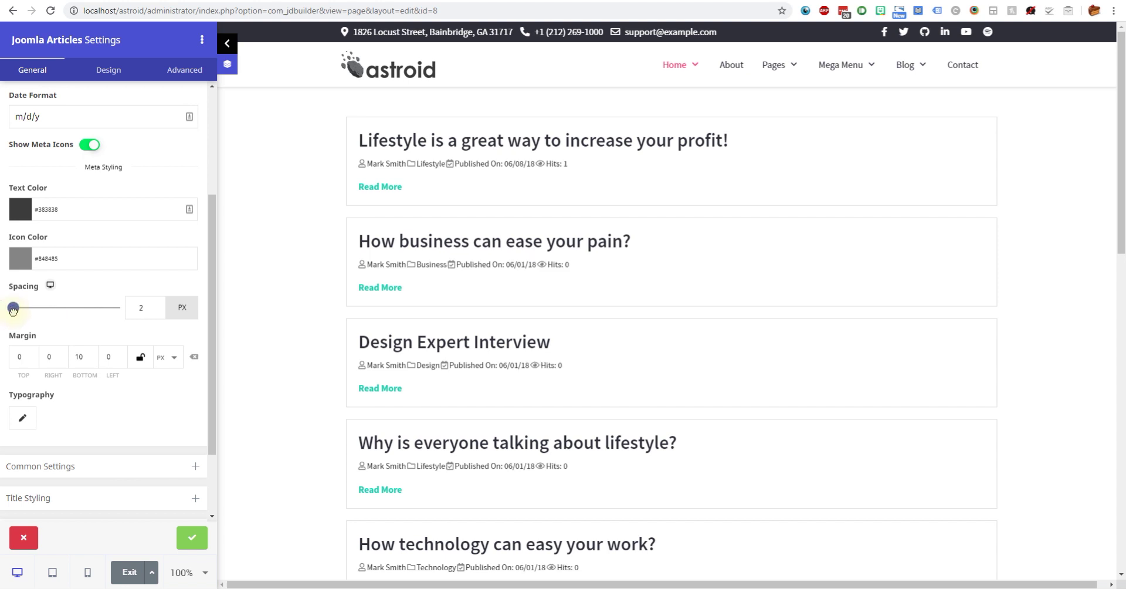
left_click(14, 307)
left_click(128, 311)
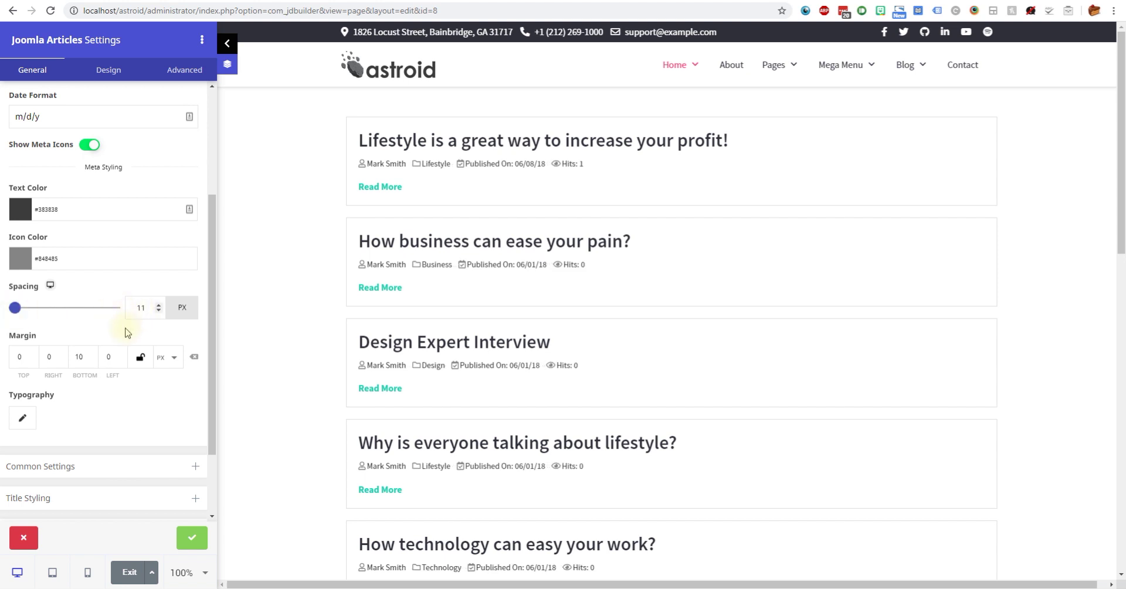
mouse_move(51, 285)
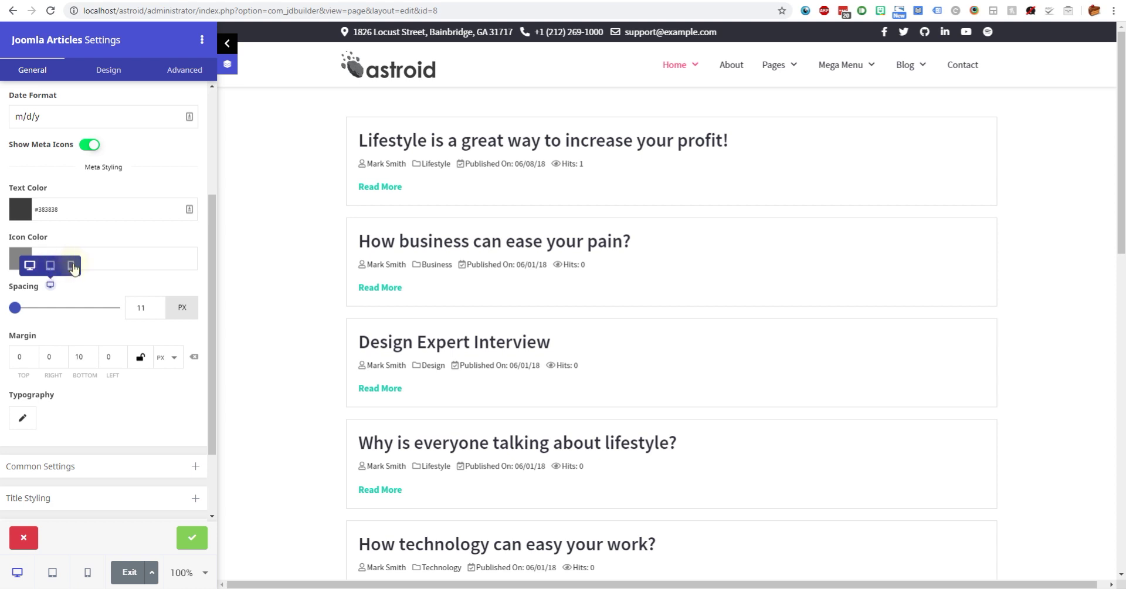
- Preview the meta spacing setting in the tablet view and return to the desktop view
left_click(51, 267)
left_click(71, 265)
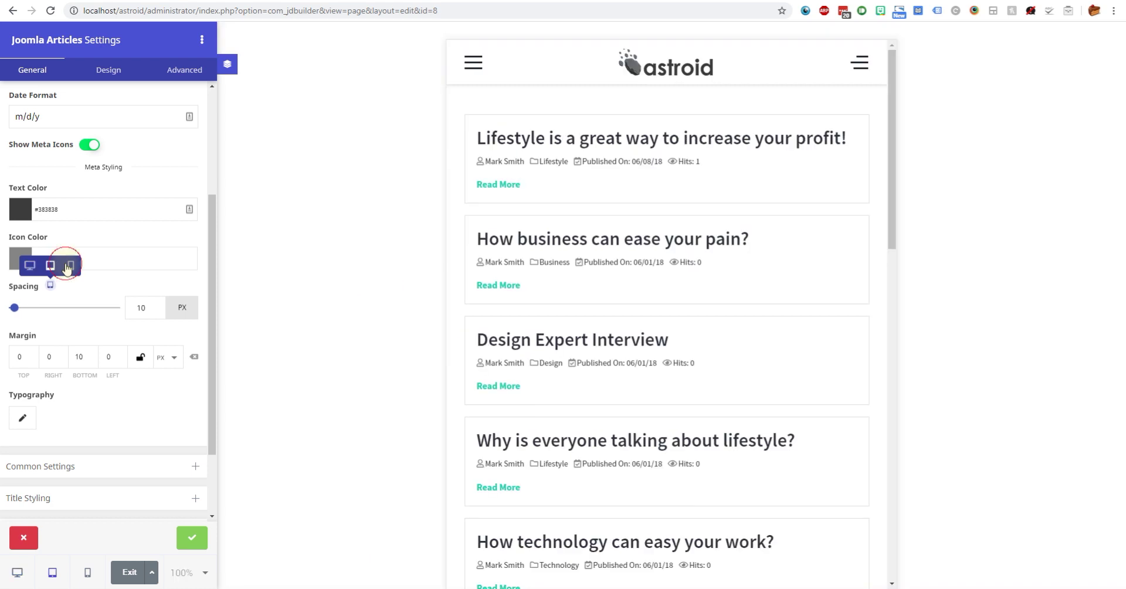
left_click(29, 266)
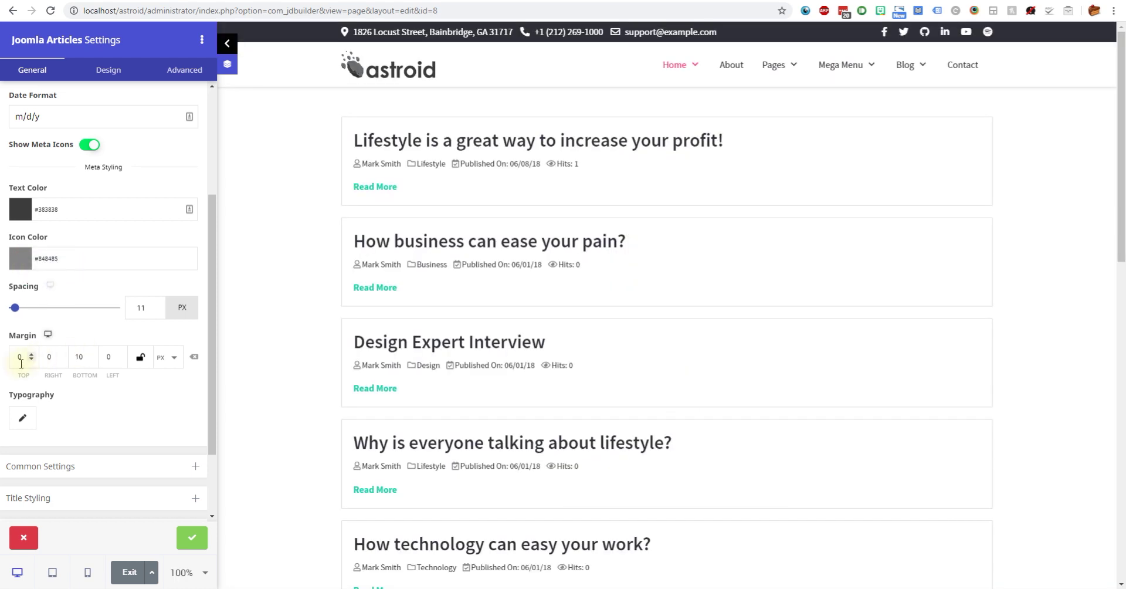
- Change the Read More text in the common settings to "Follow..."
left_click(55, 467)
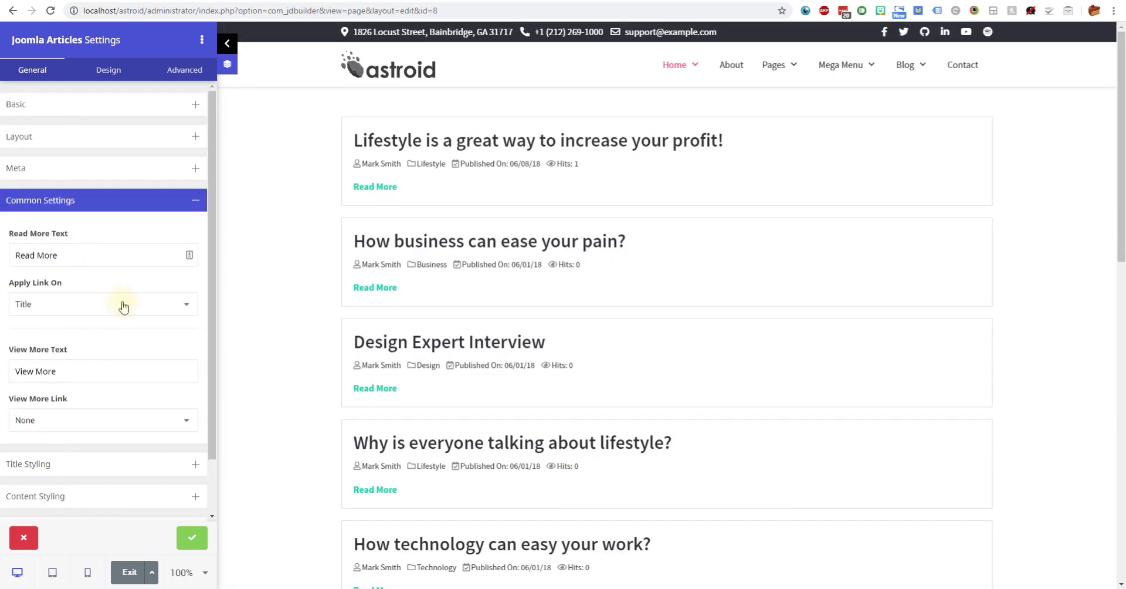
scroll(120, 300, "down", 1)
triple_click(68, 200)
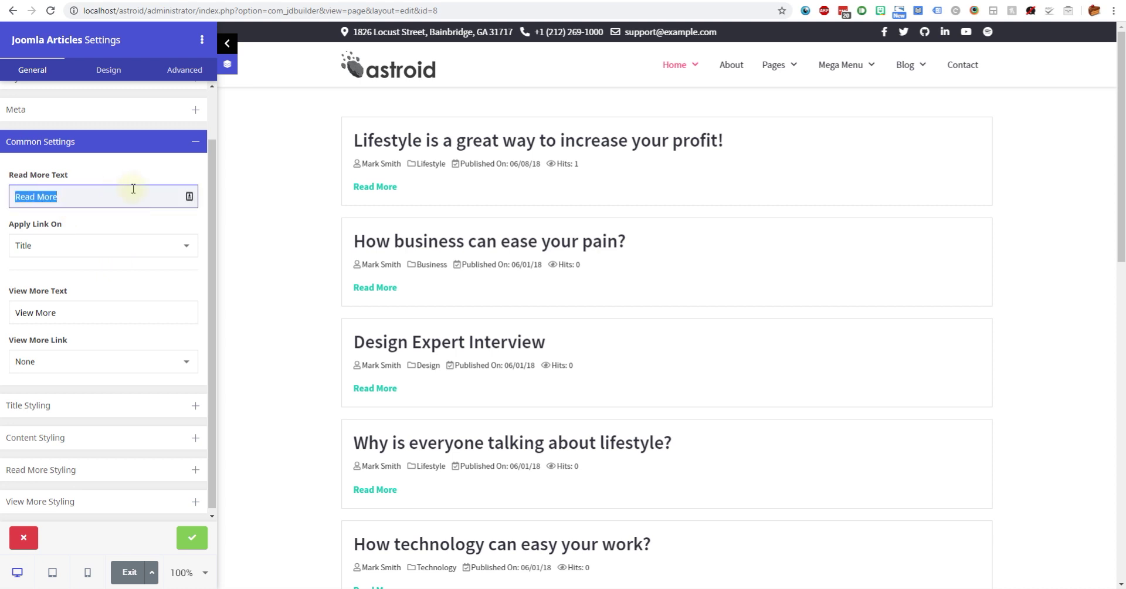
key("BackSpace")
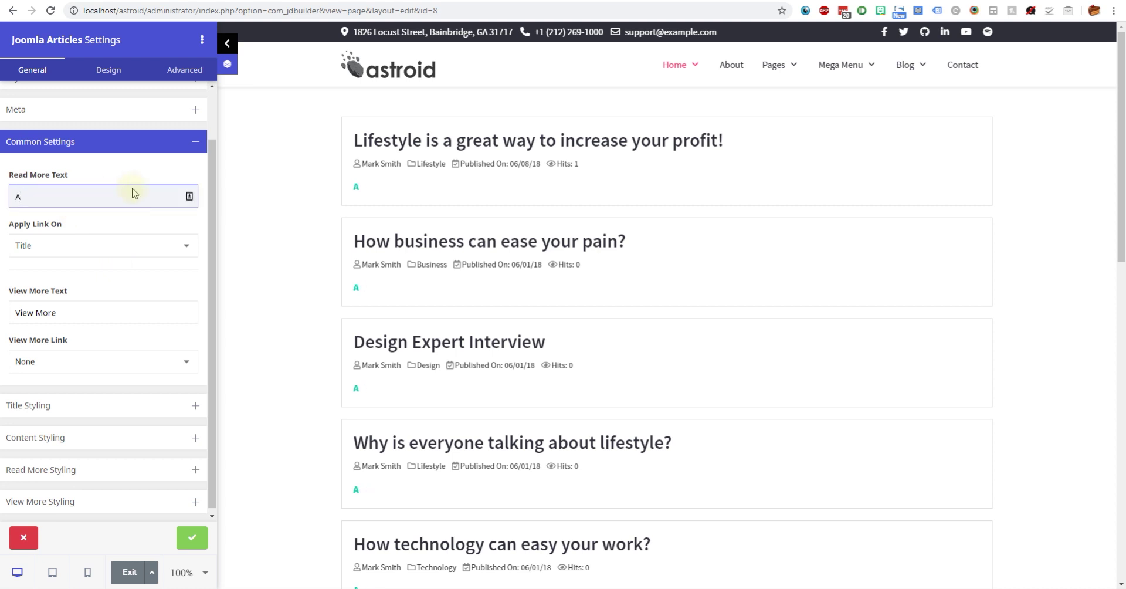
type("Follow...")
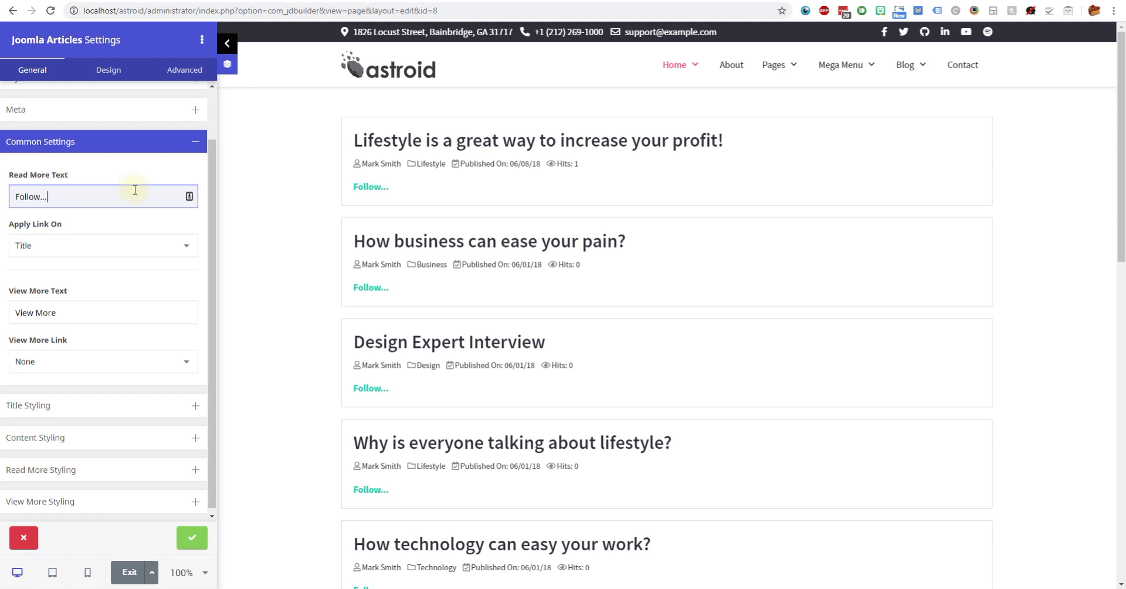
- Look through the Apply Link On choices and the View More text and link settings, keeping Title and None
left_click(140, 241)
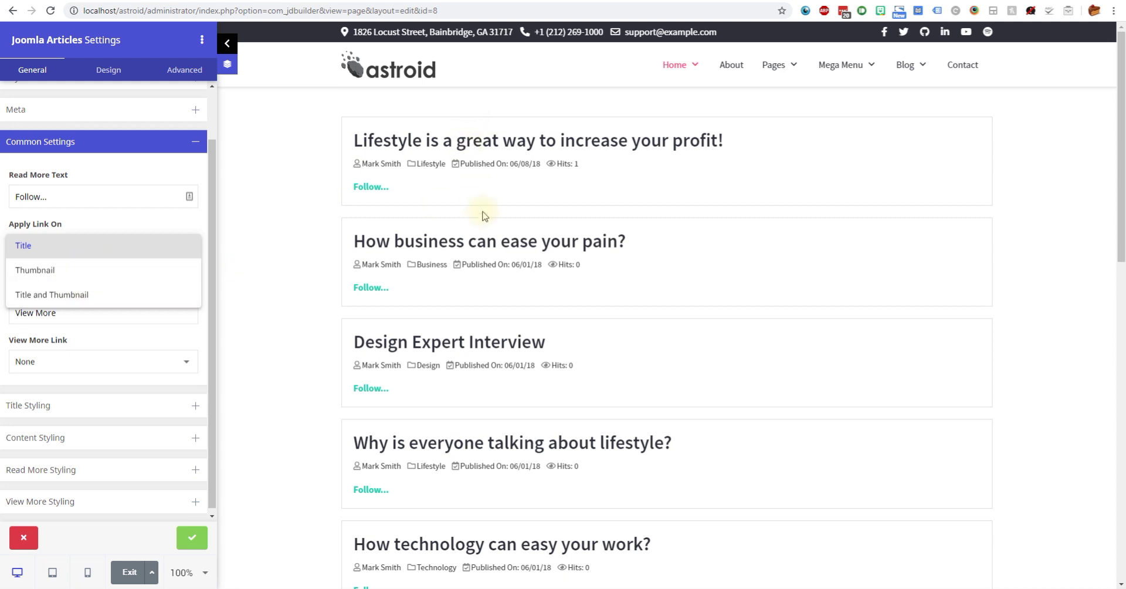
left_click(450, 143)
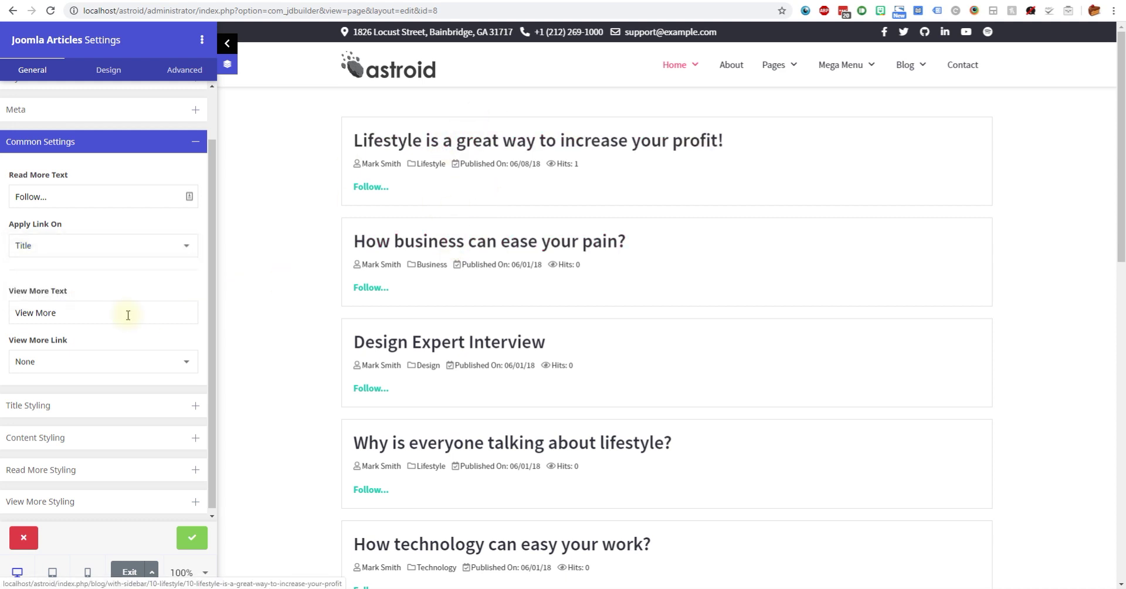
left_click(105, 309)
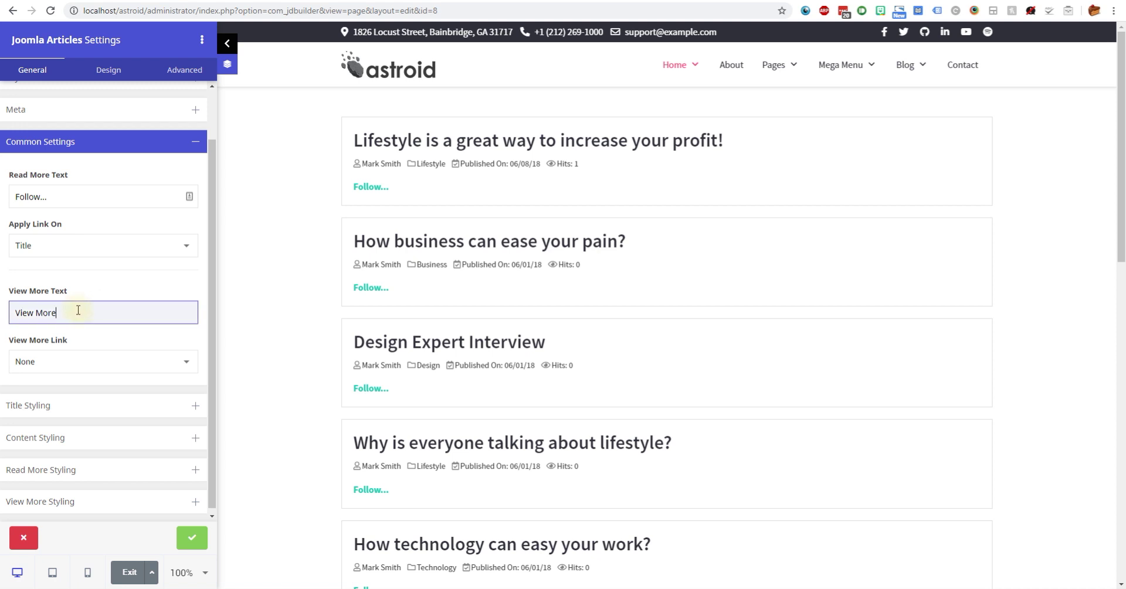
left_click_drag(76, 312, 9, 320)
left_click(78, 364)
left_click(91, 335)
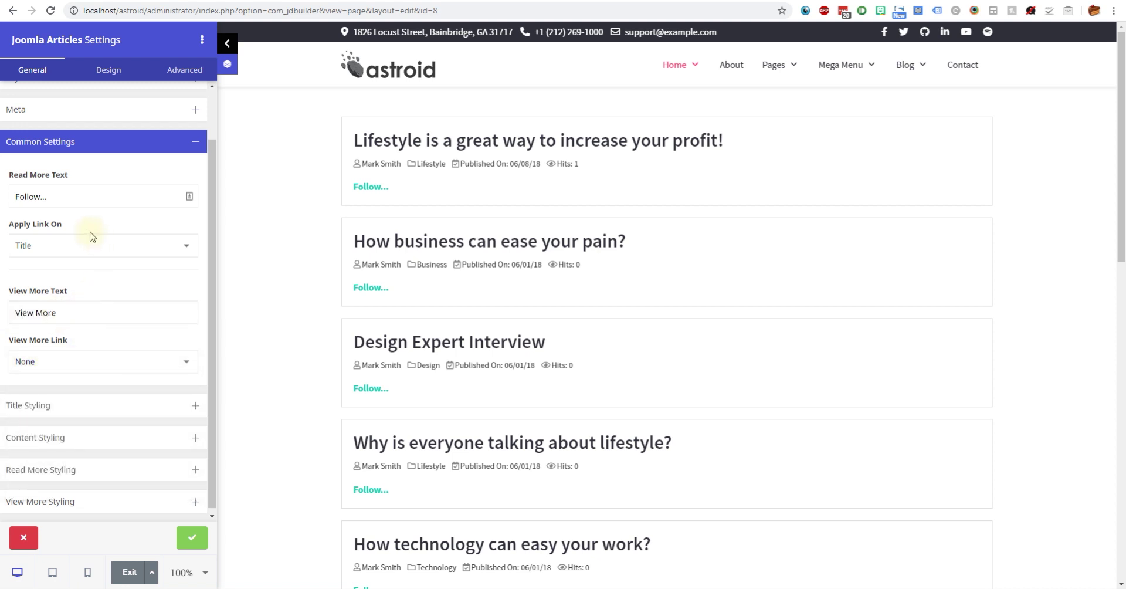
- Turn on the intro text for the articles in the layout settings
left_click(76, 110)
left_click(61, 137)
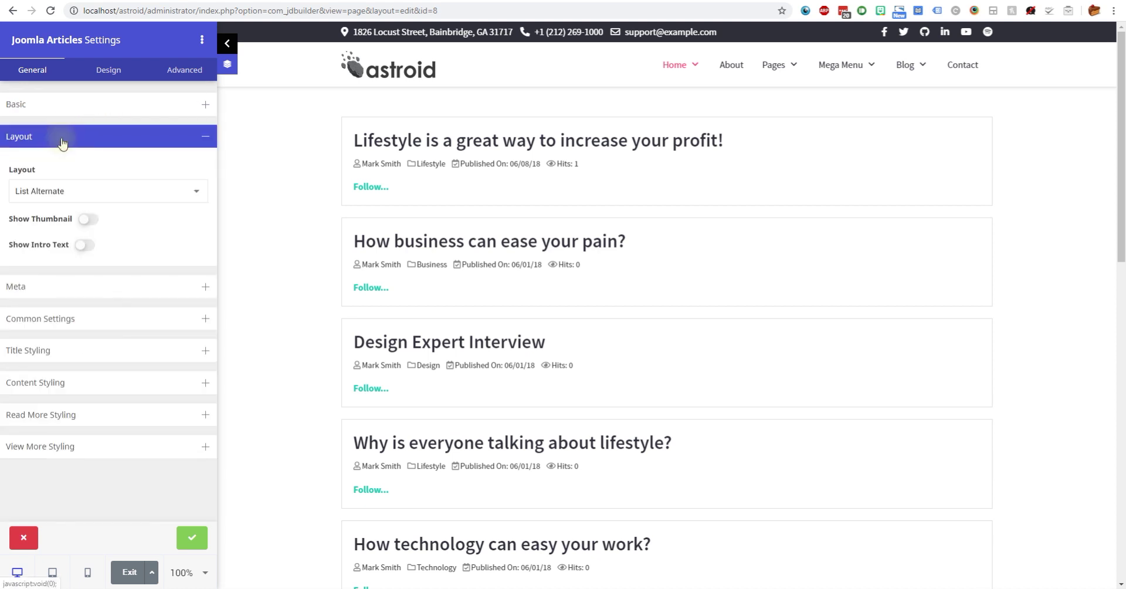
left_click(85, 245)
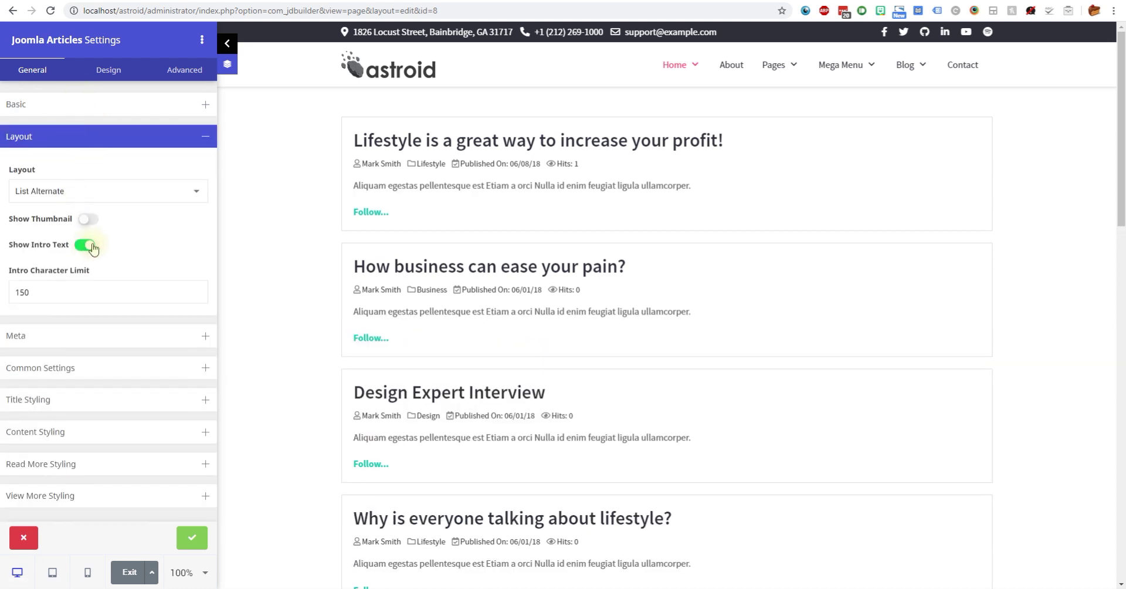
- Set the View More link in the common settings to Contact us and check the button below the article list
left_click(59, 367)
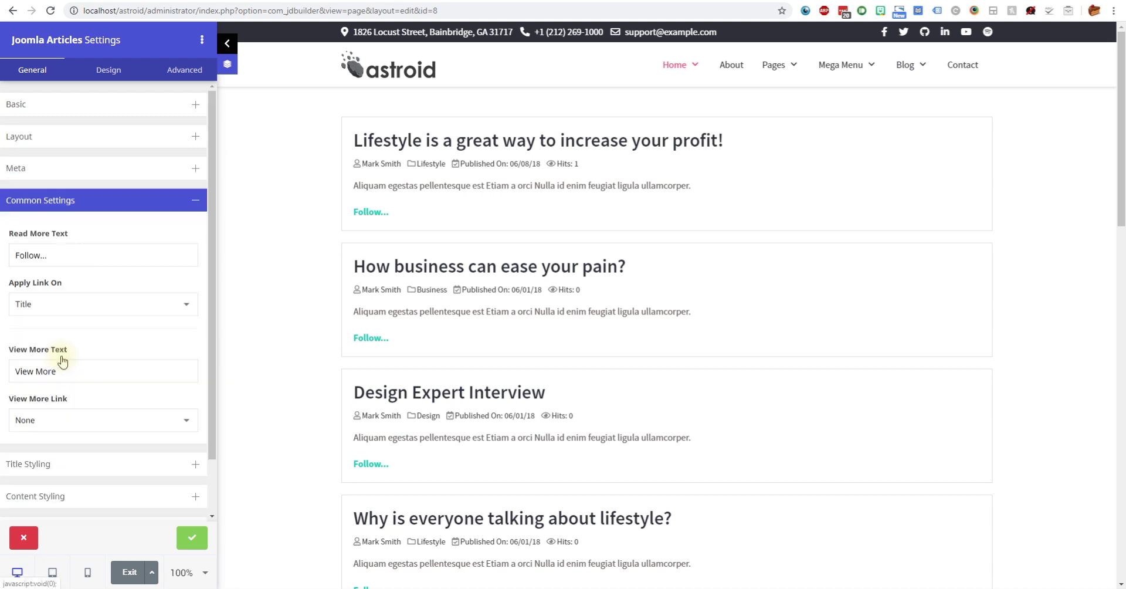
left_click(167, 322)
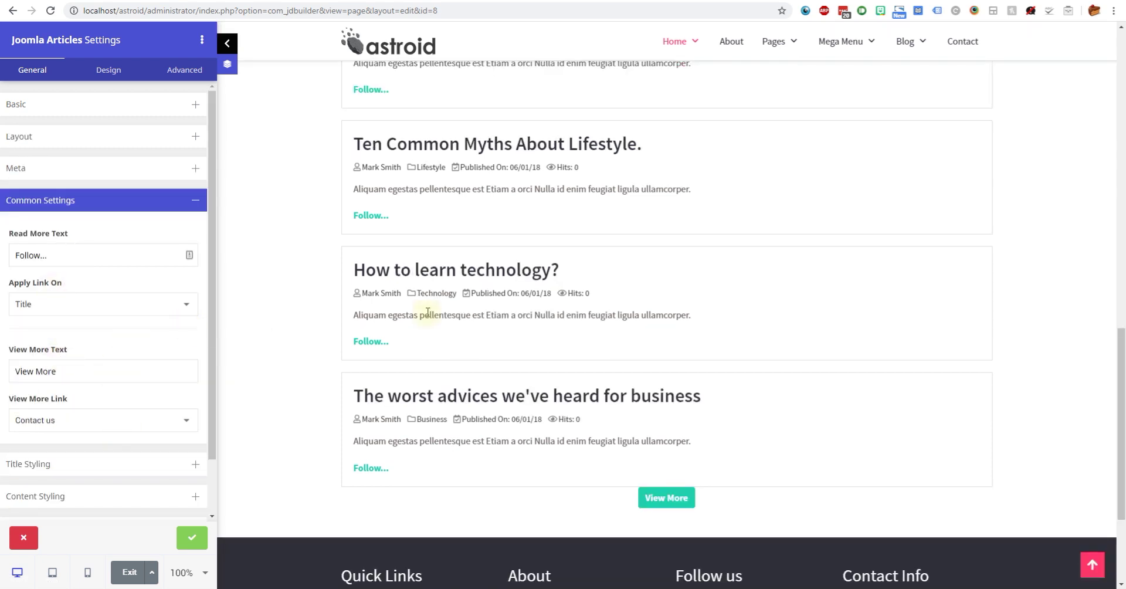
scroll(696, 484, "down", 1)
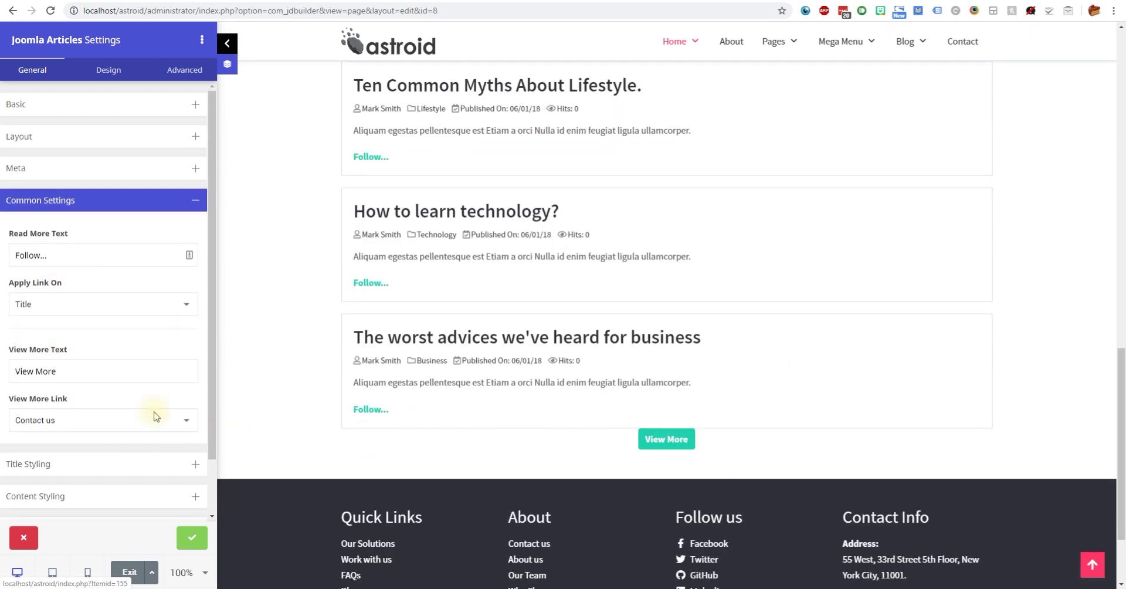
scroll(635, 252, "up", 8)
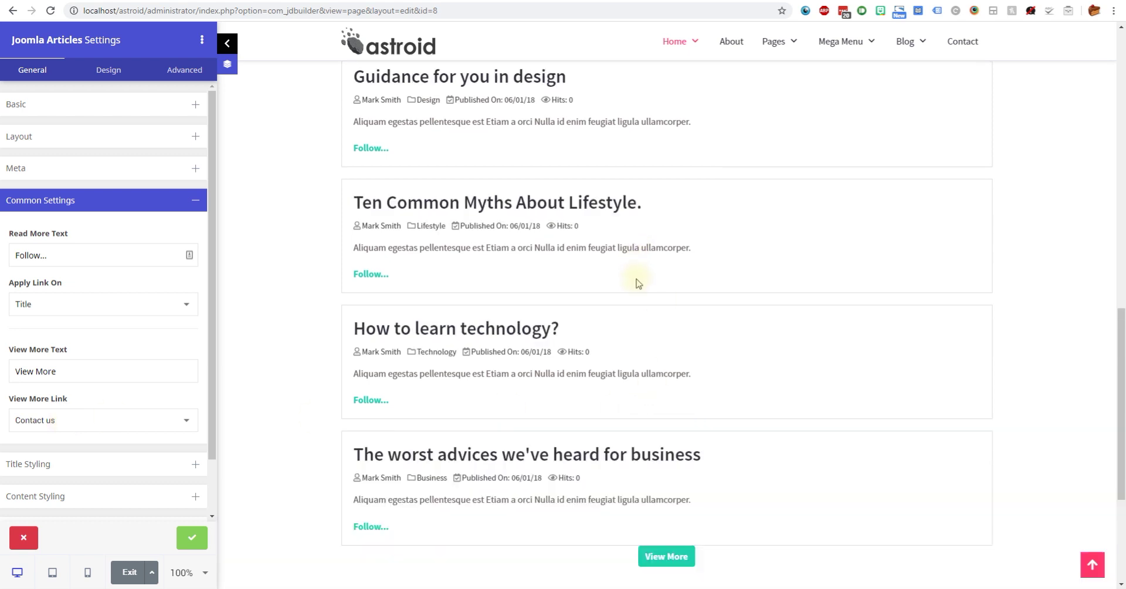
scroll(565, 311, "up", 8)
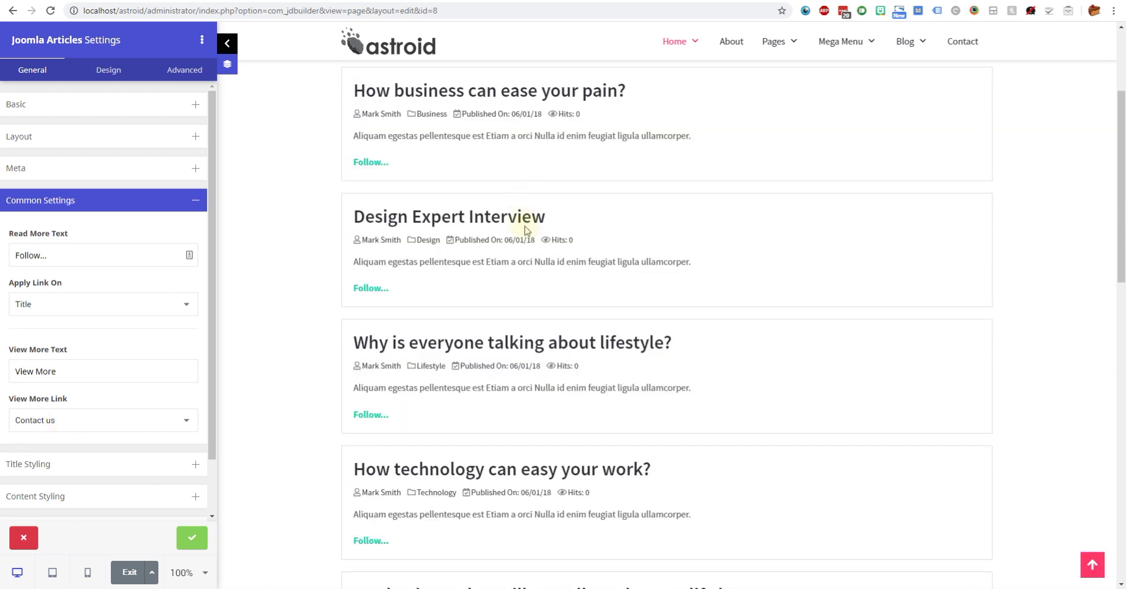
left_click_drag(1122, 111, 1092, 454)
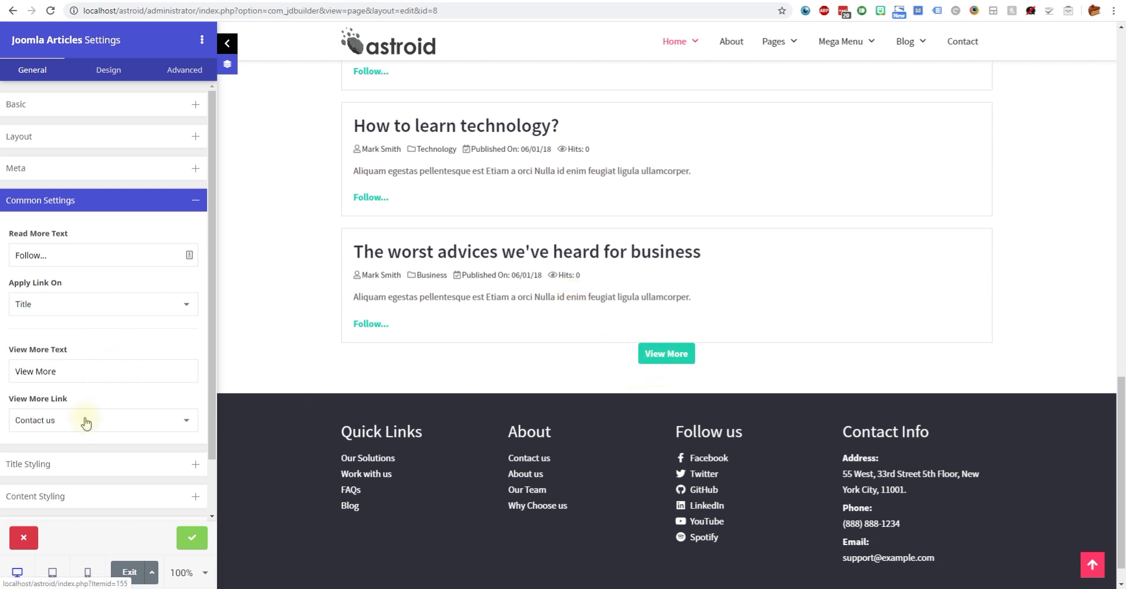
- Replace the View More text with "More Aritlces Here -->"
triple_click(110, 368)
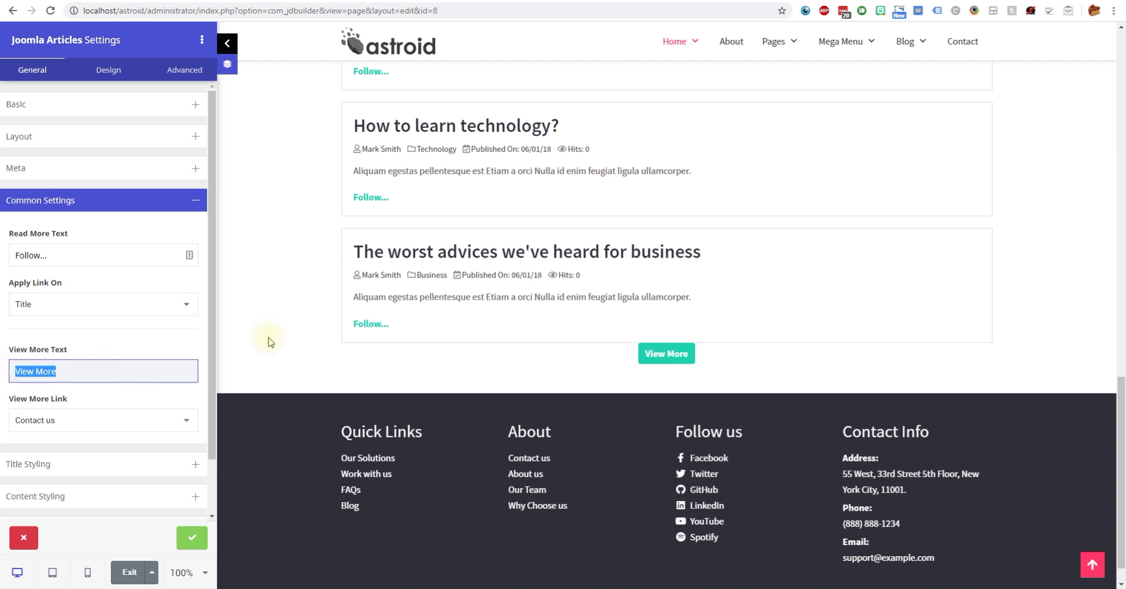
type("More Aritlces ")
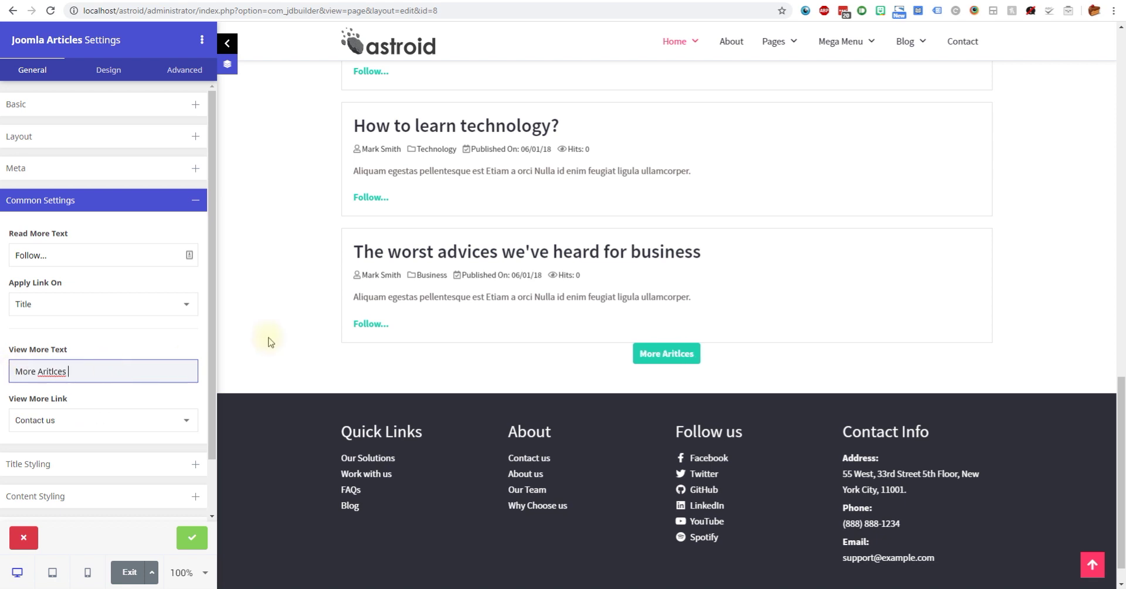
type("Here -->")
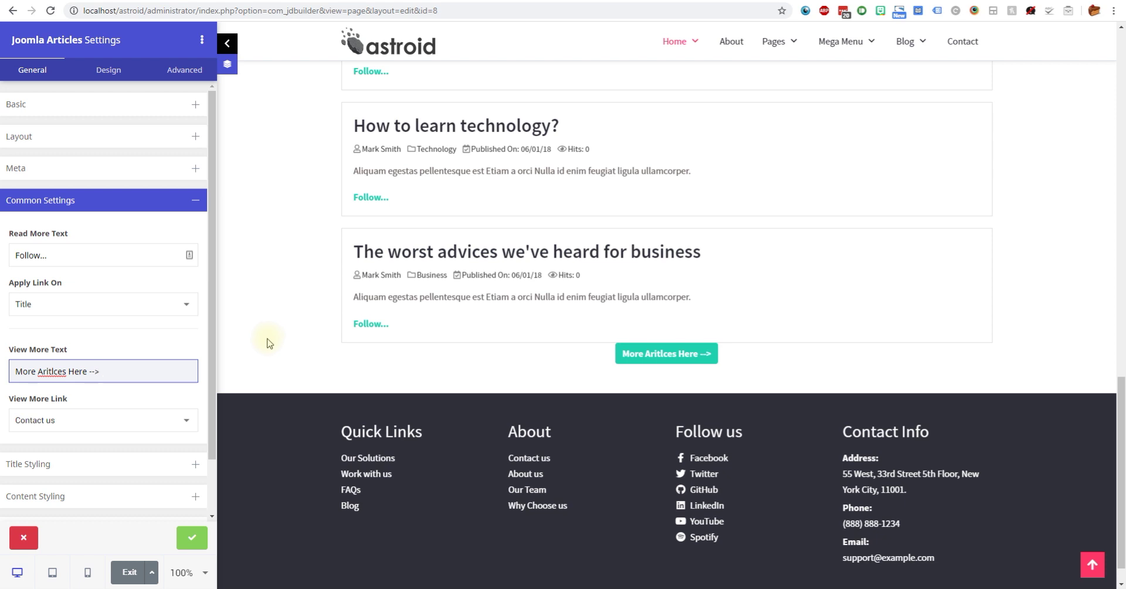
- Correct the misspelled word in the View More text so that it reads "More Articles Here -->"
right_click(52, 370)
left_click(98, 365)
key("BackSpace")
type("i")
key("Delete")
key("Delete")
key("Delete")
key("Delete")
key("Delete")
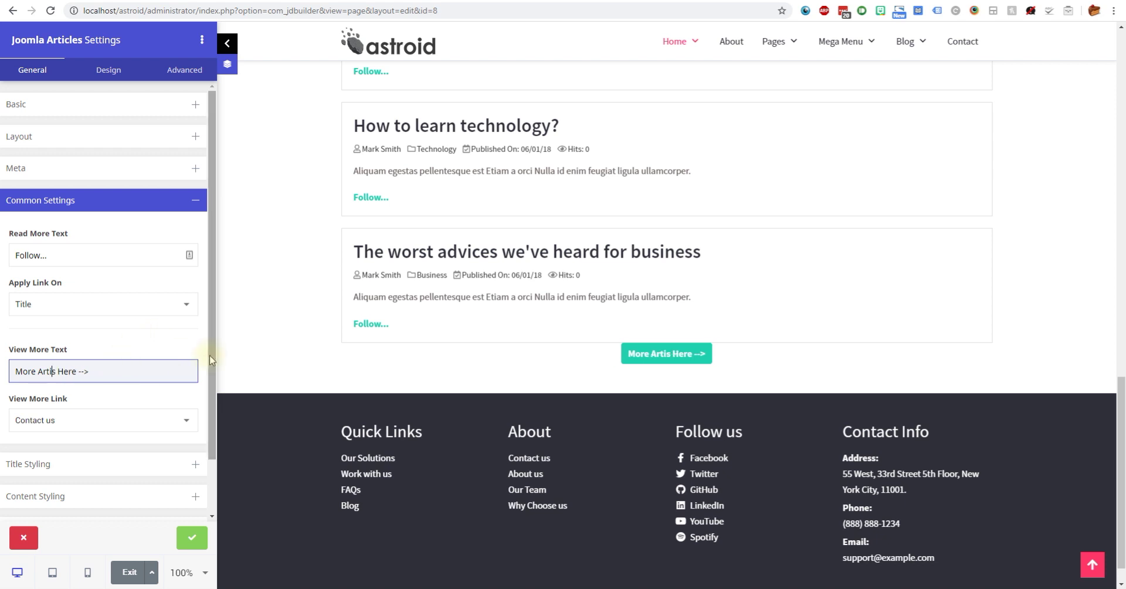
key("BackSpace")
type("cles")
key("BackSpace")
key("BackSpace")
key("BackSpace")
key("BackSpace")
type("icles")
- Change the View More link to About us and check the button below the last article
left_click(141, 400)
left_click(131, 422)
scroll(132, 450, "down", 2)
scroll(118, 452, "down", 5)
scroll(100, 429, "up", 5)
scroll(91, 415, "up", 5)
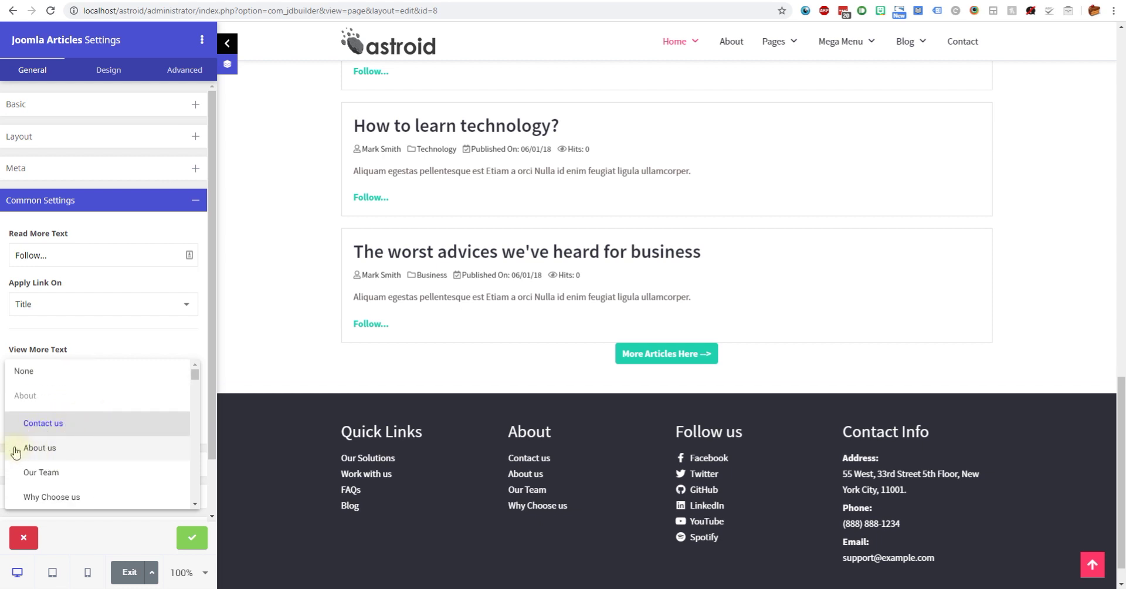
left_click(56, 450)
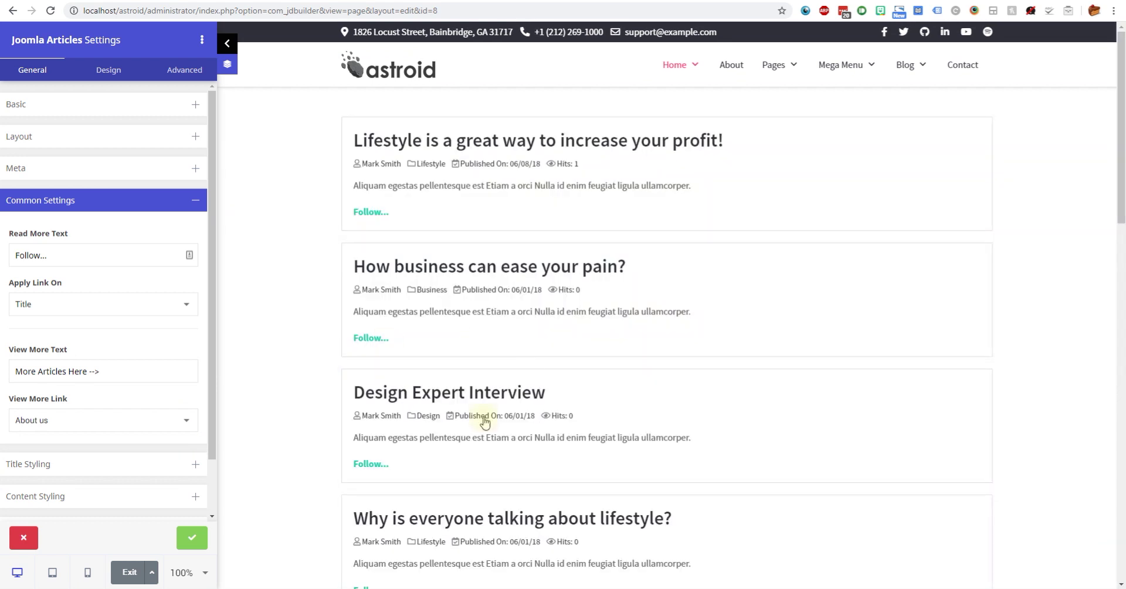
scroll(674, 415, "down", 3)
scroll(673, 415, "down", 10)
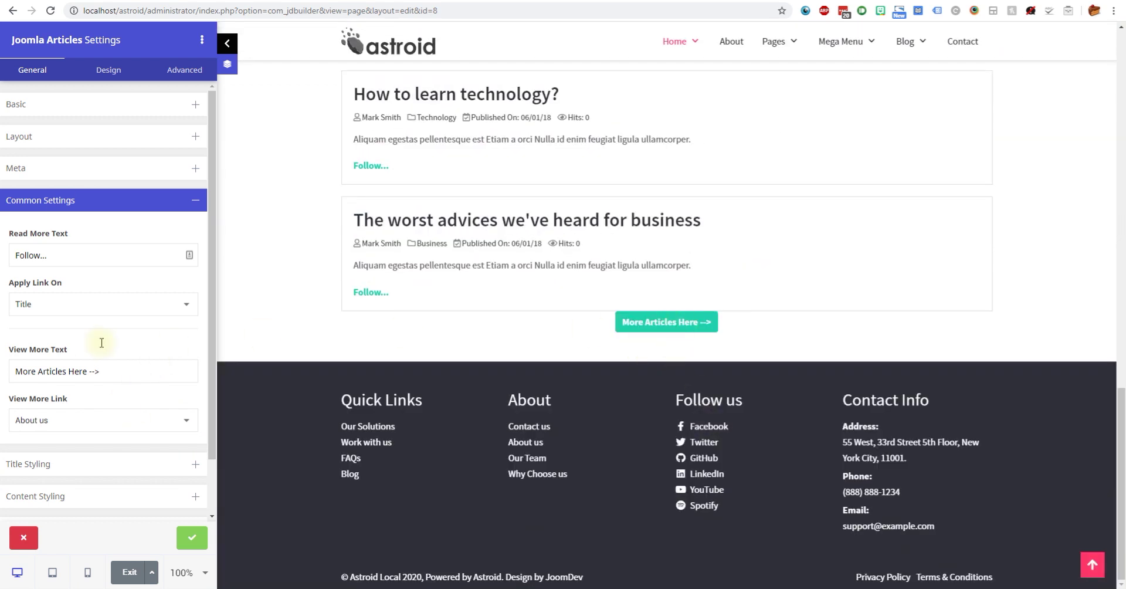
- Review the title styling with its HTML tag choices, and the content styling that applies to the intro text
left_click(61, 199)
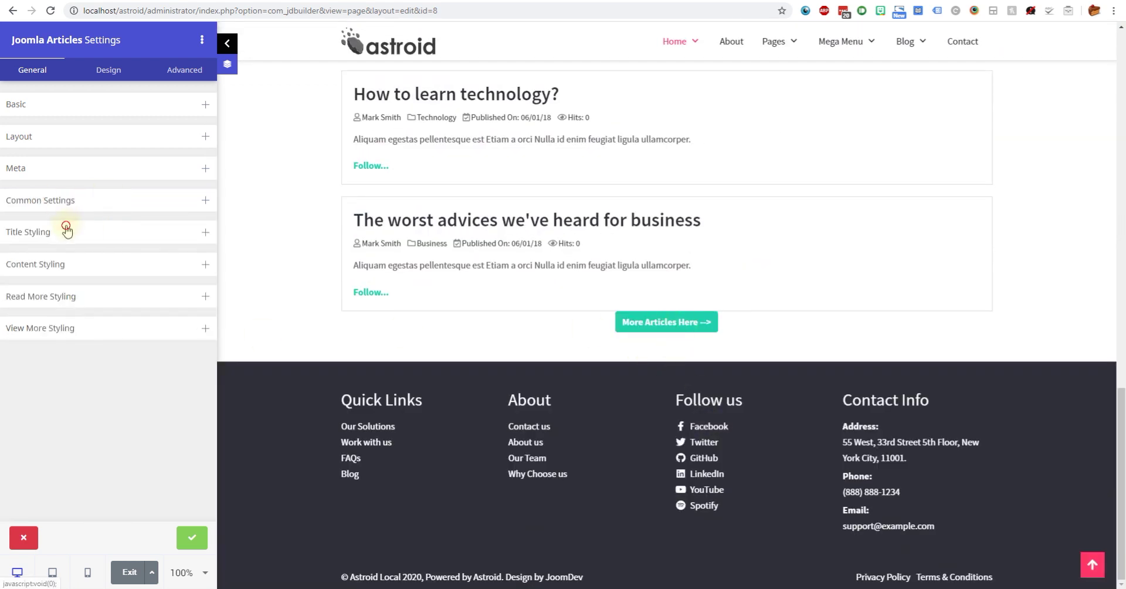
left_click(70, 230)
scroll(121, 285, "down", 2)
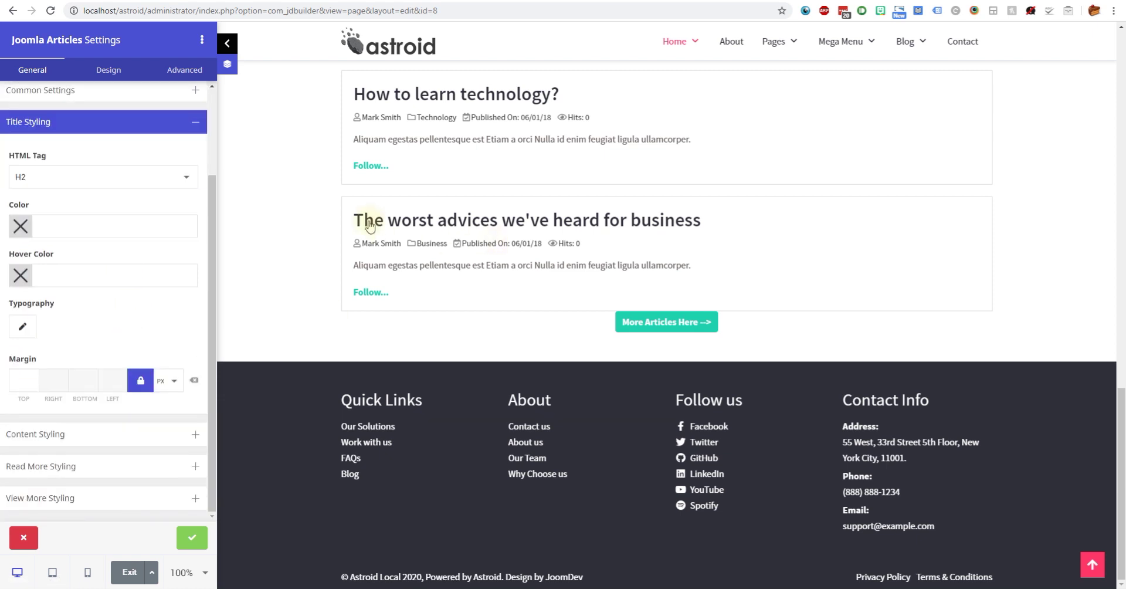
left_click(45, 183)
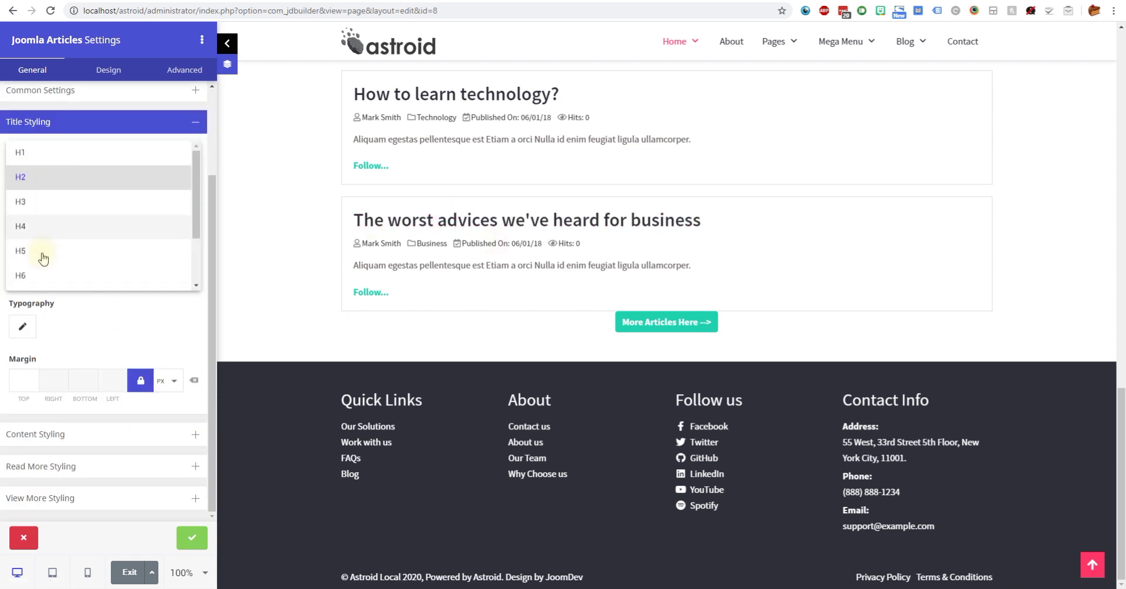
scroll(41, 266, "down", 2)
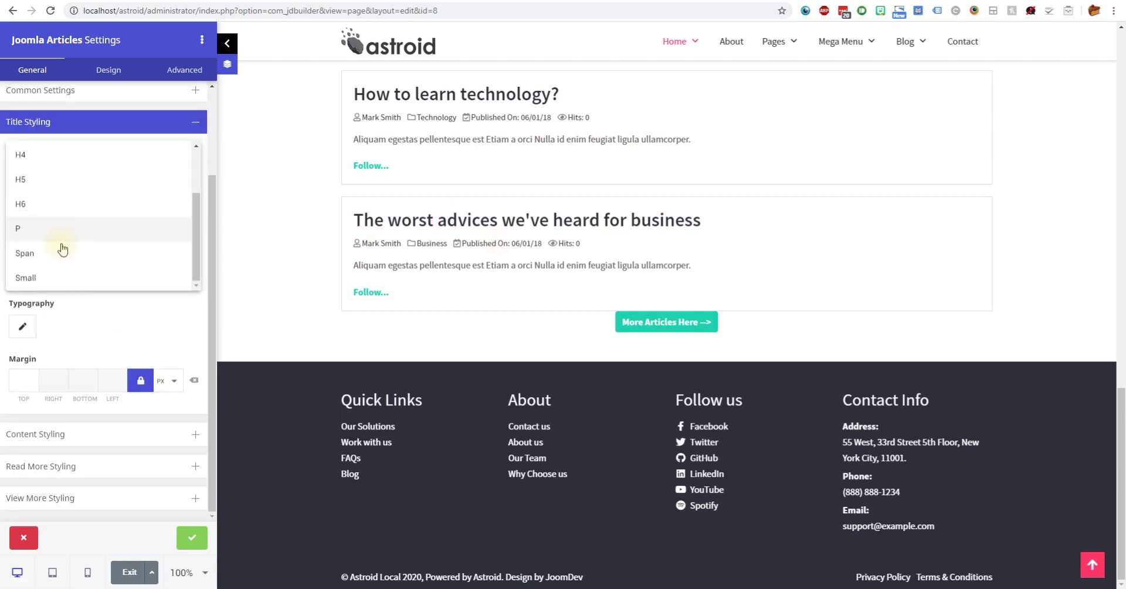
left_click(93, 330)
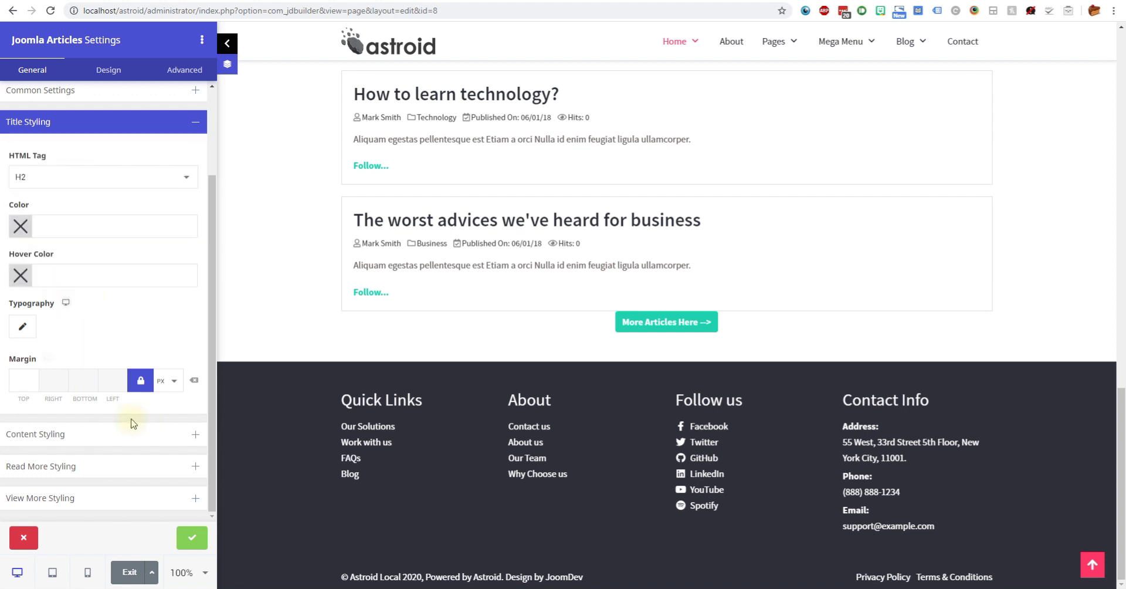
left_click(73, 433)
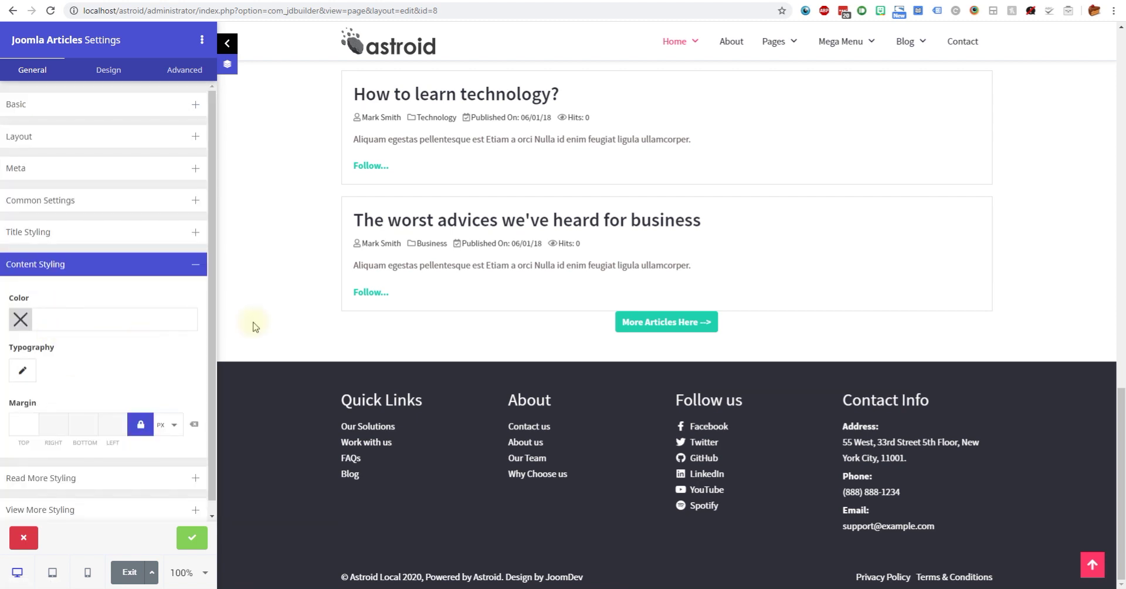
left_click_drag(373, 264, 648, 265)
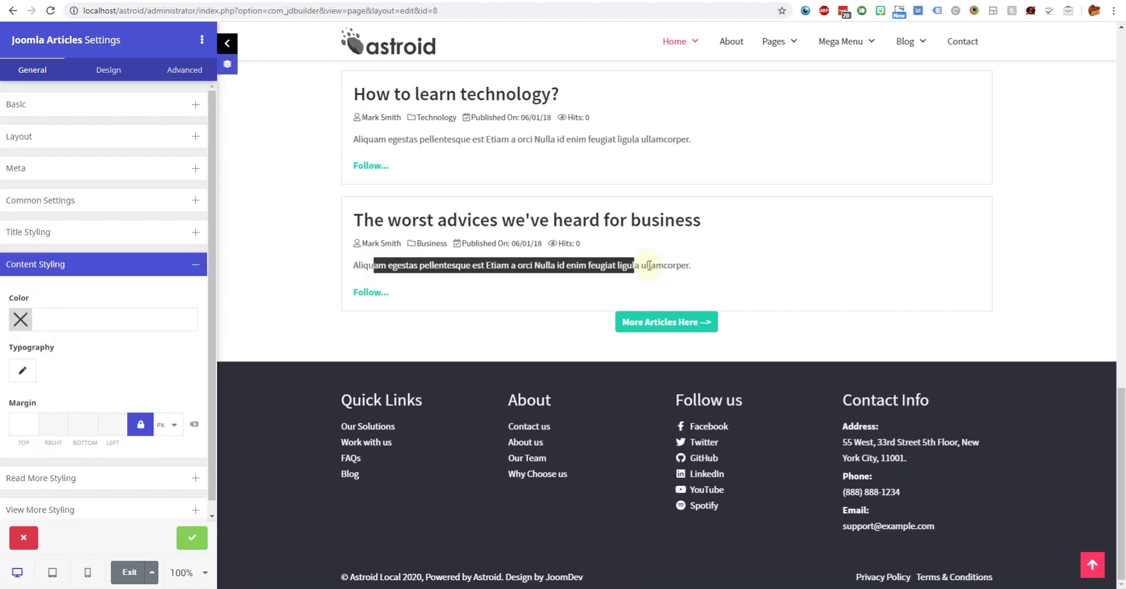
- In the Read More styling, set the button type to Secondary and the button size to Large
left_click(63, 478)
left_click(96, 351)
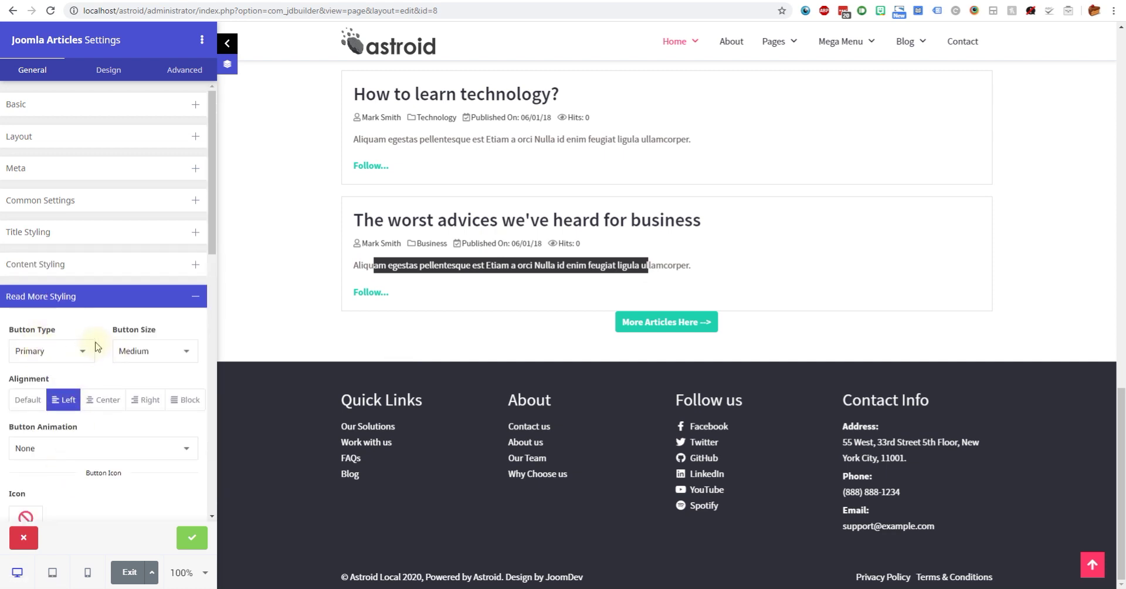
scroll(96, 348, "down", 1)
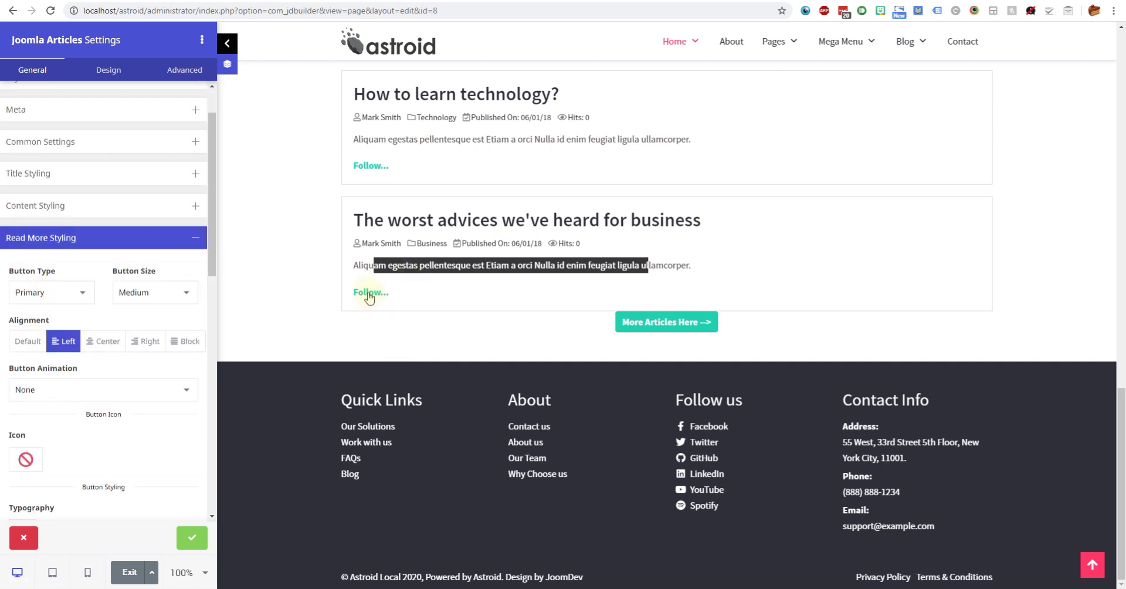
left_click(55, 293)
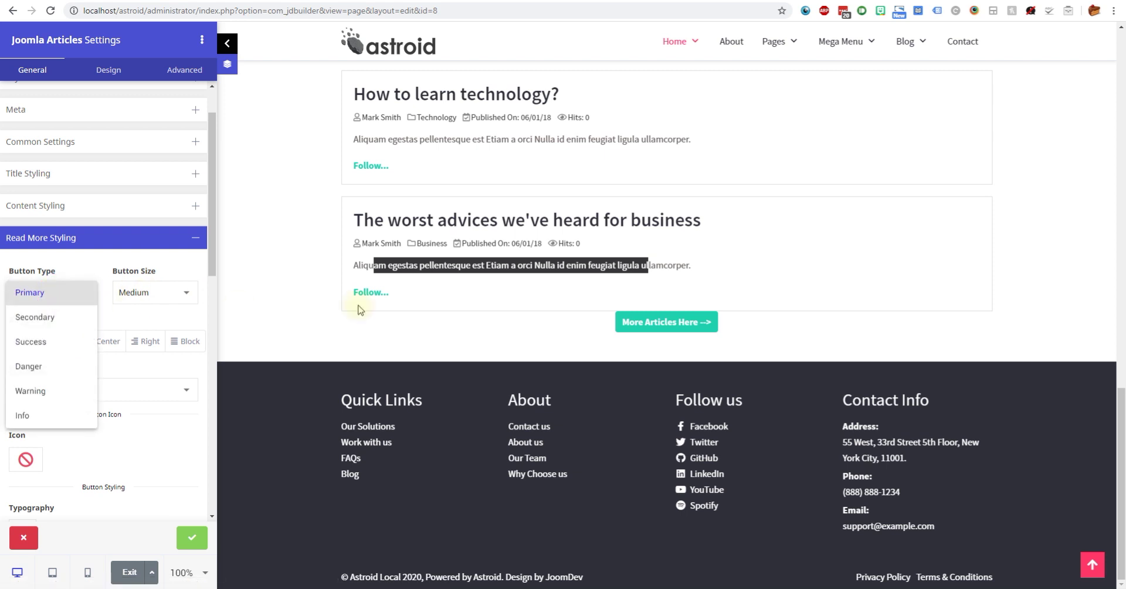
left_click(36, 317)
left_click(136, 297)
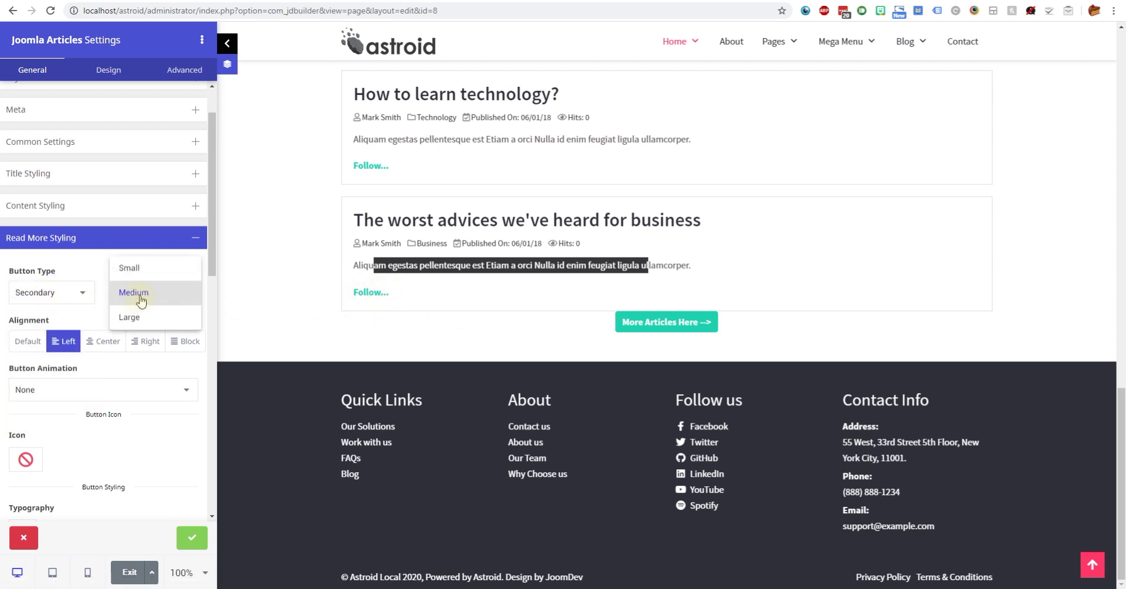
left_click(130, 317)
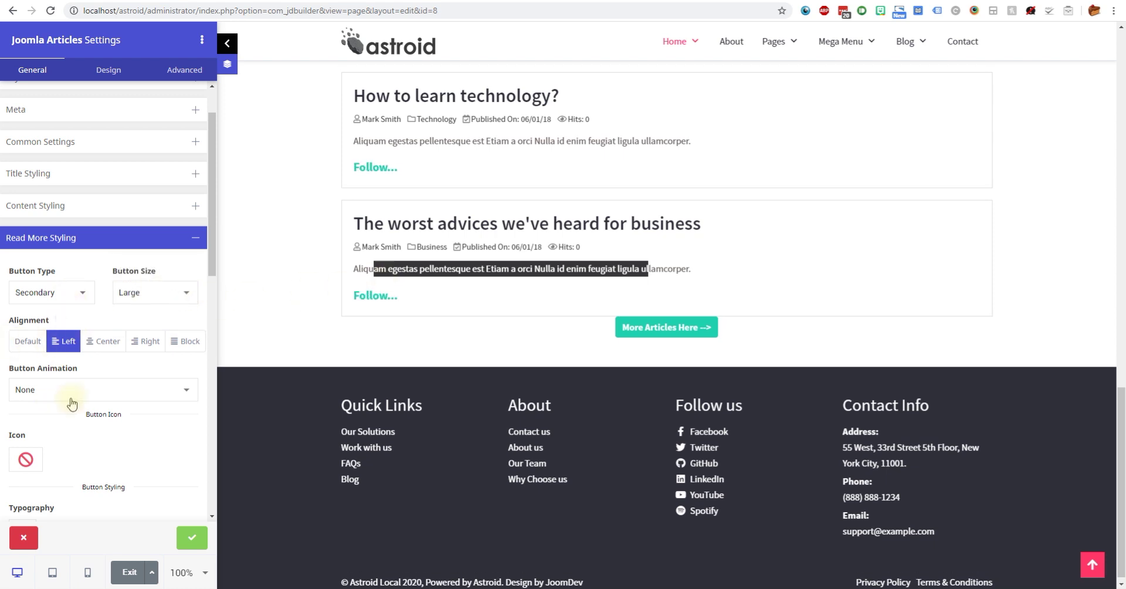
- Try the outlined address card icon on the Read More button
scroll(70, 403, "down", 2)
left_click(55, 348)
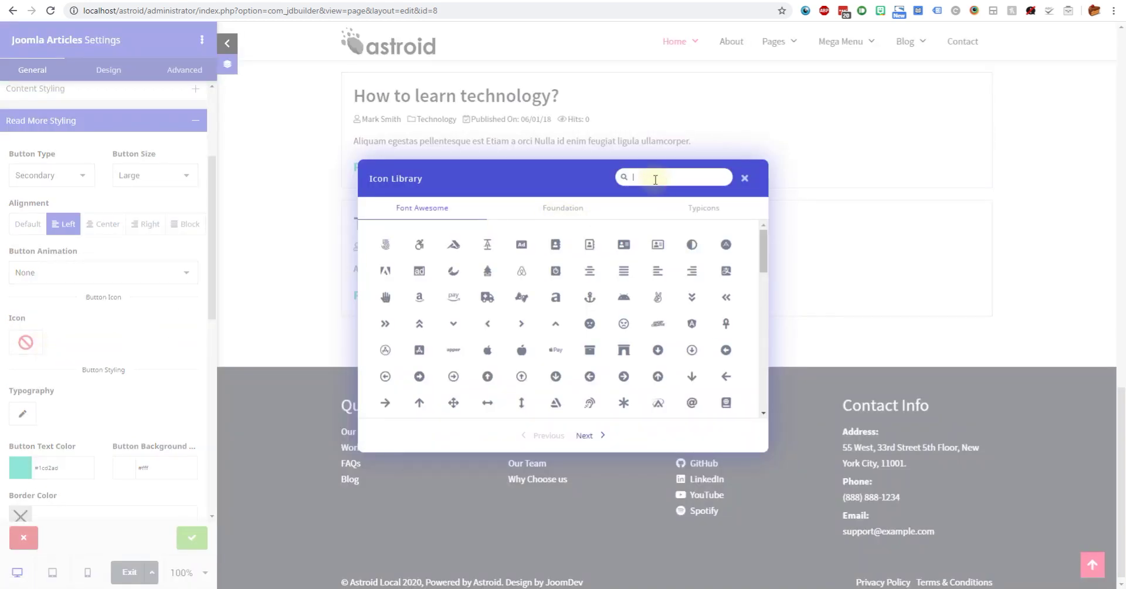
left_click(657, 245)
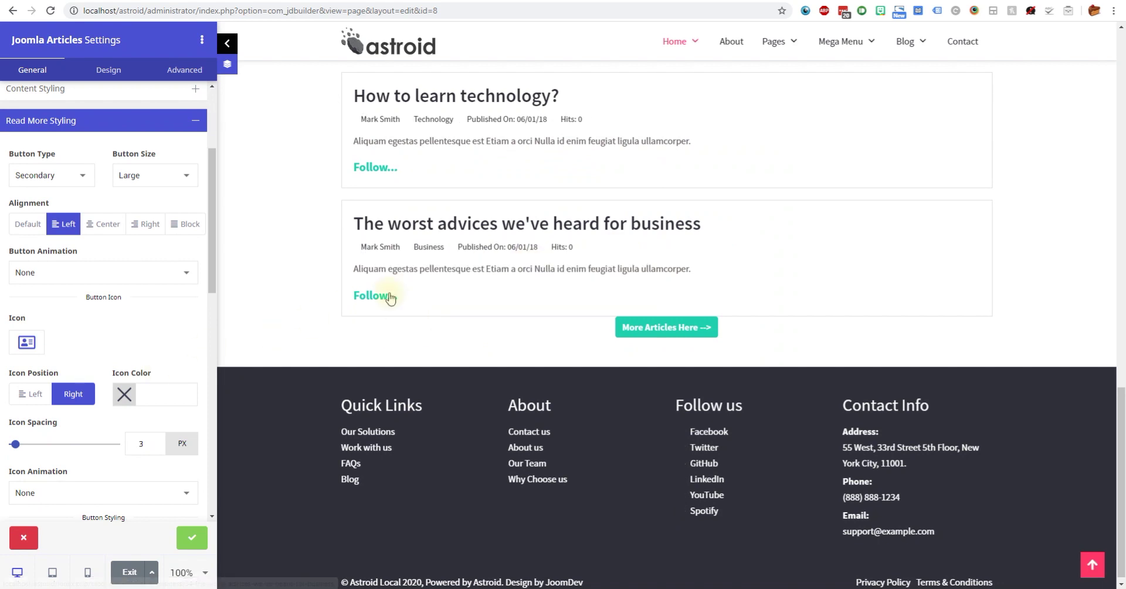
- Search the icon library for "read" and use the open book icon for the Read More button
left_click(26, 342)
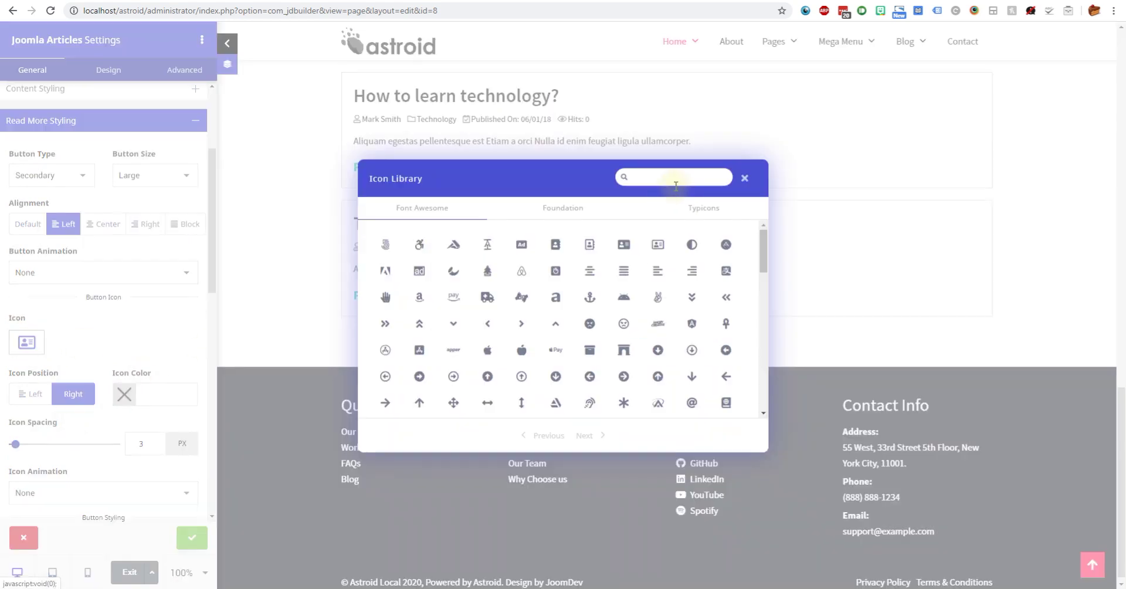
left_click(662, 180)
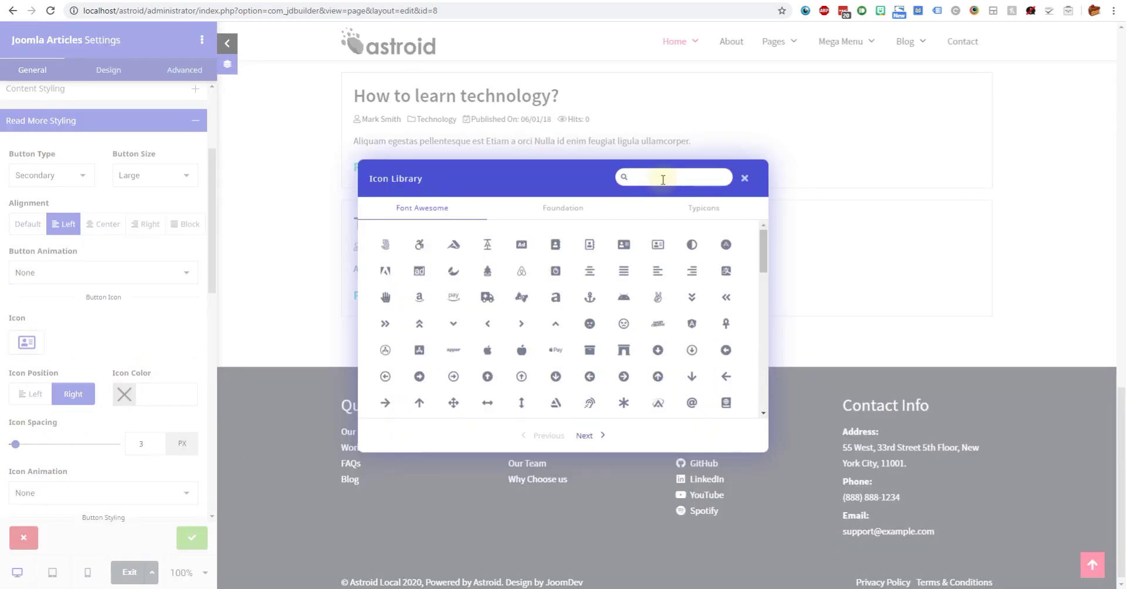
type("read")
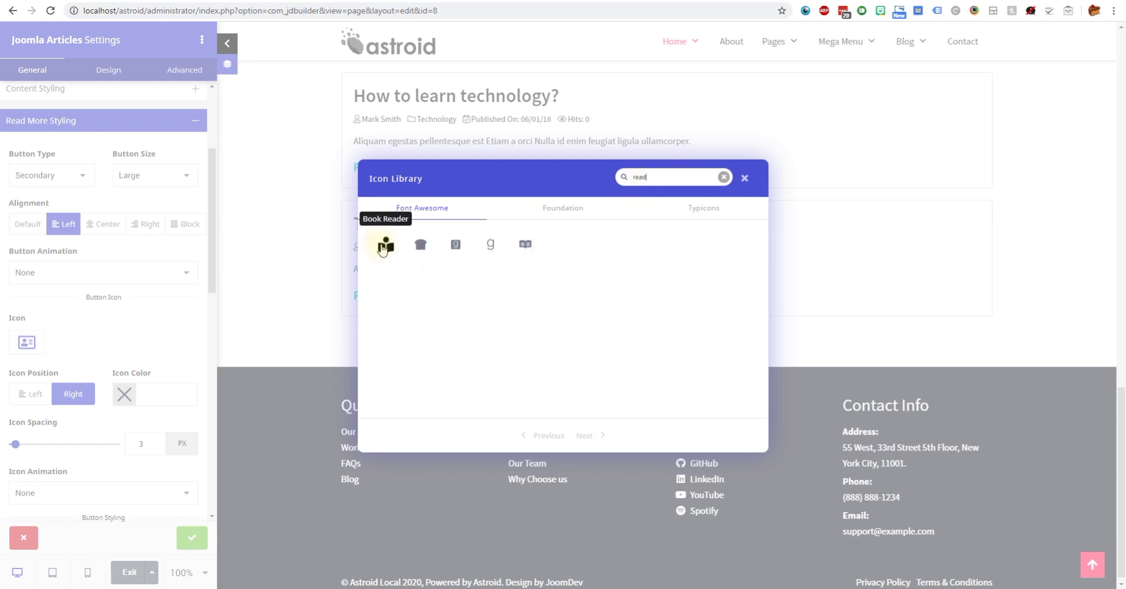
left_click(526, 244)
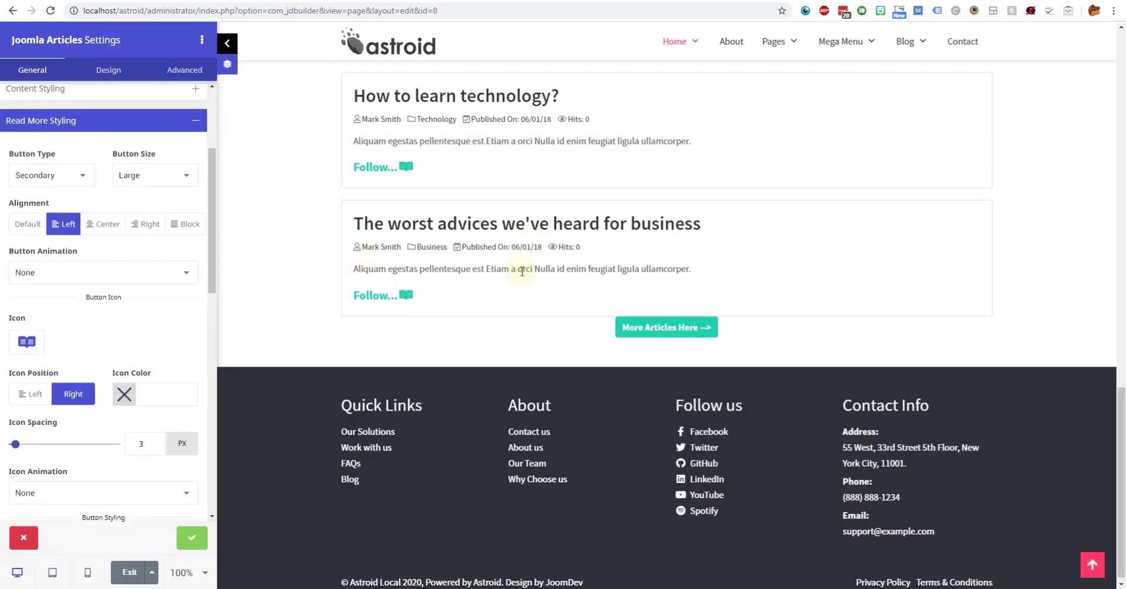
- Set the Read More icon animation to Icon Back and look over the button's color and hover styling options
scroll(100, 426, "down", 2)
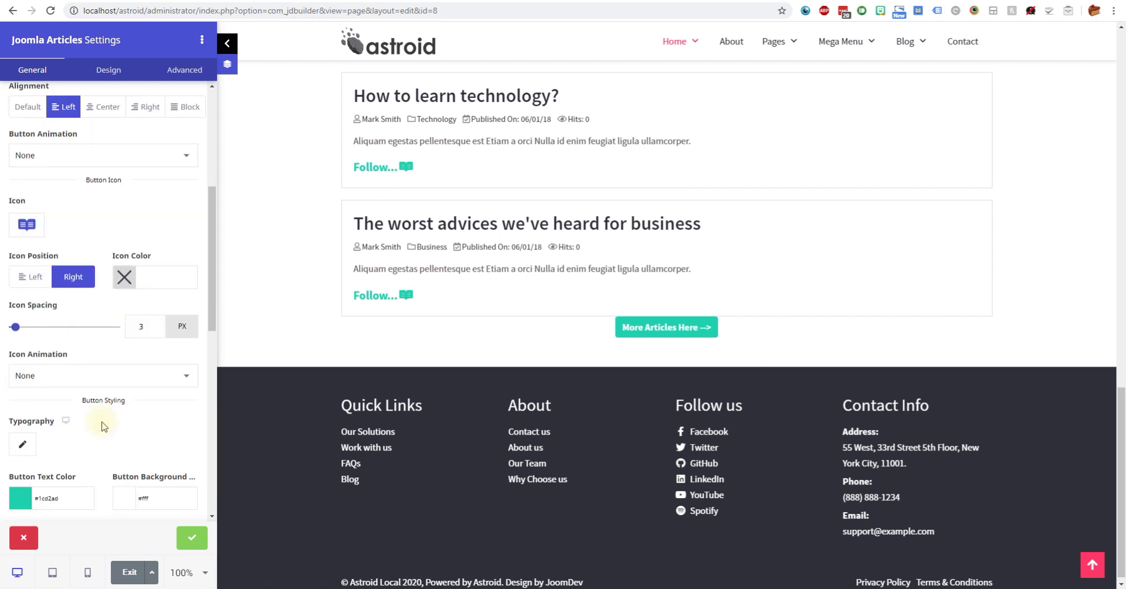
left_click(58, 380)
left_click(47, 397)
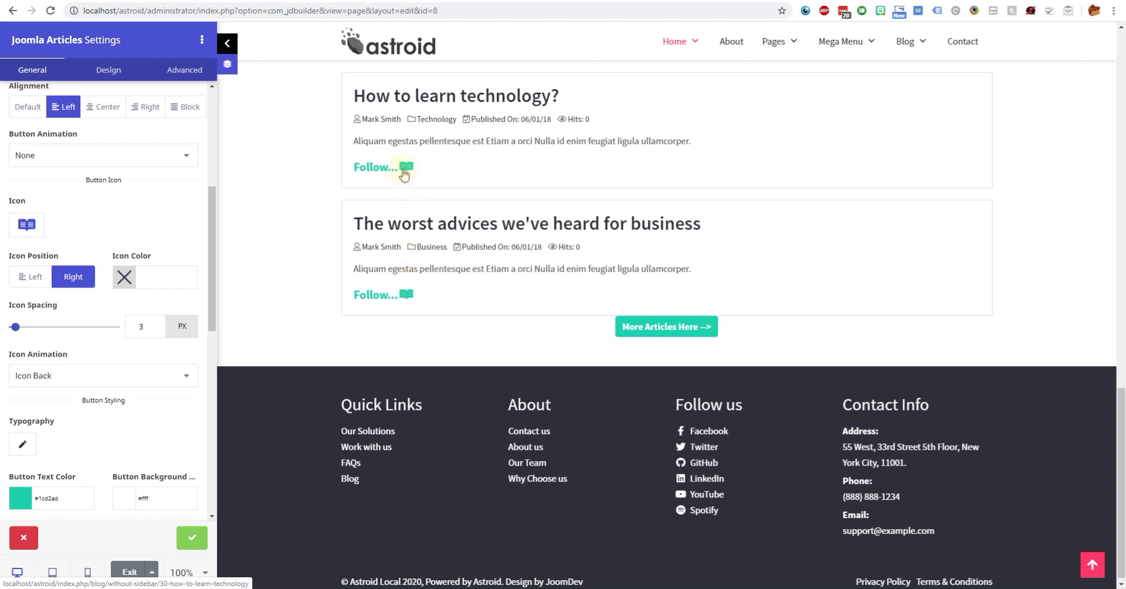
scroll(94, 352, "down", 2)
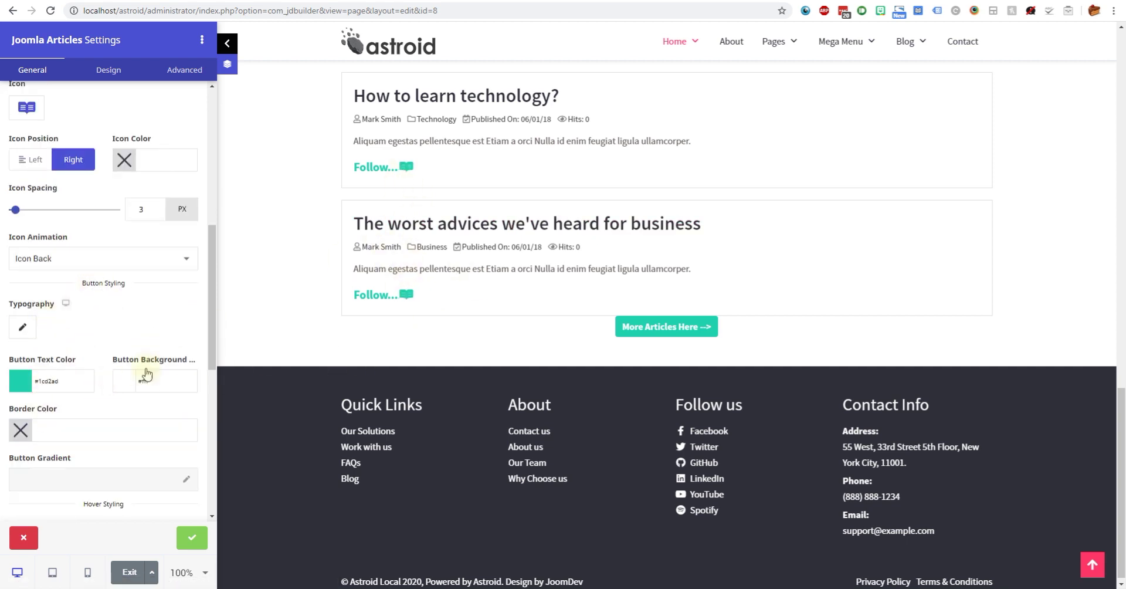
scroll(94, 399, "down", 2)
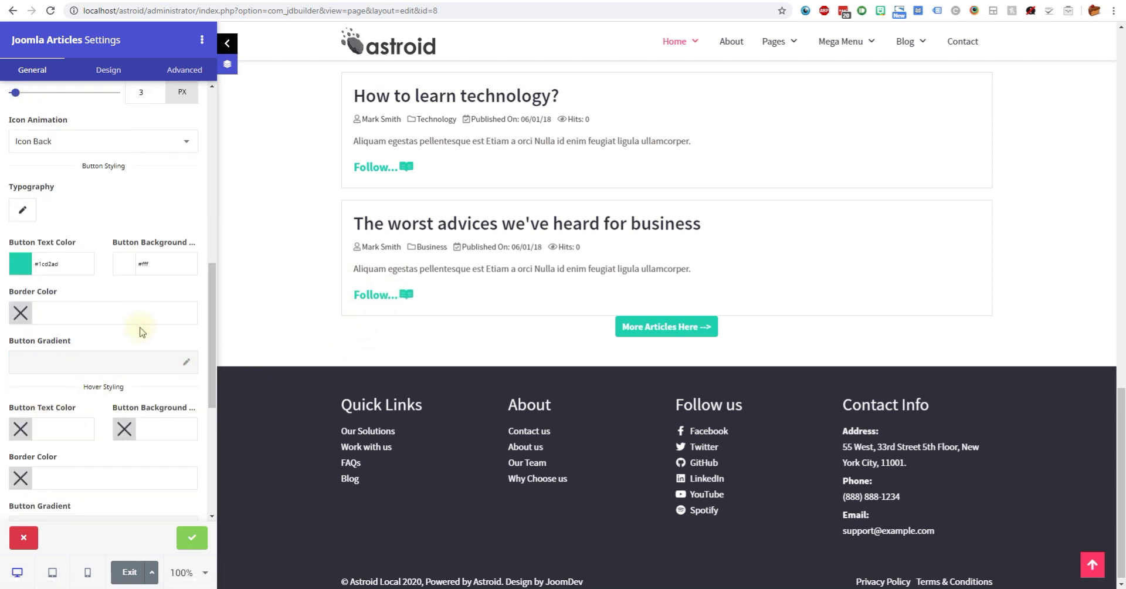
scroll(141, 340, "up", 6)
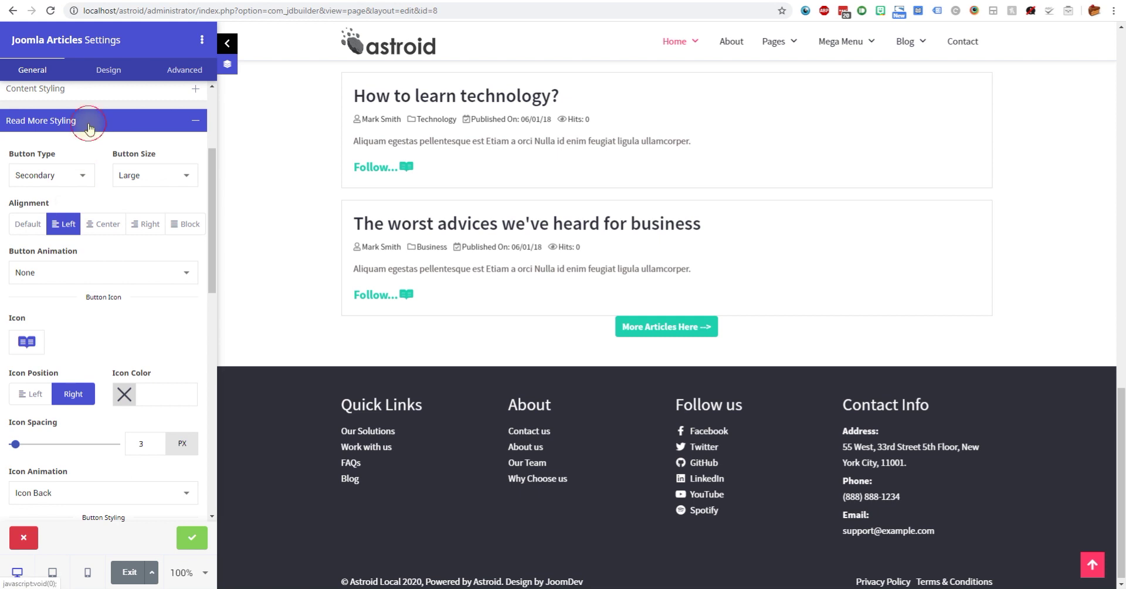
left_click(88, 121)
- Review the View More styling options, from button type and icon to hover colors, padding, border and box shadow
left_click(74, 326)
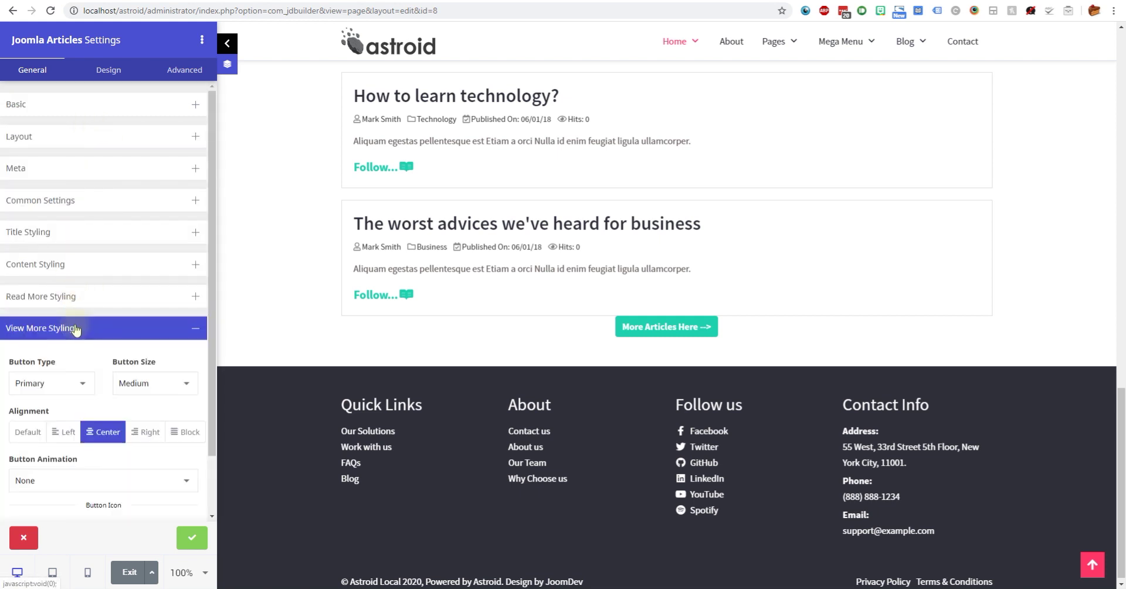
scroll(70, 340, "down", 2)
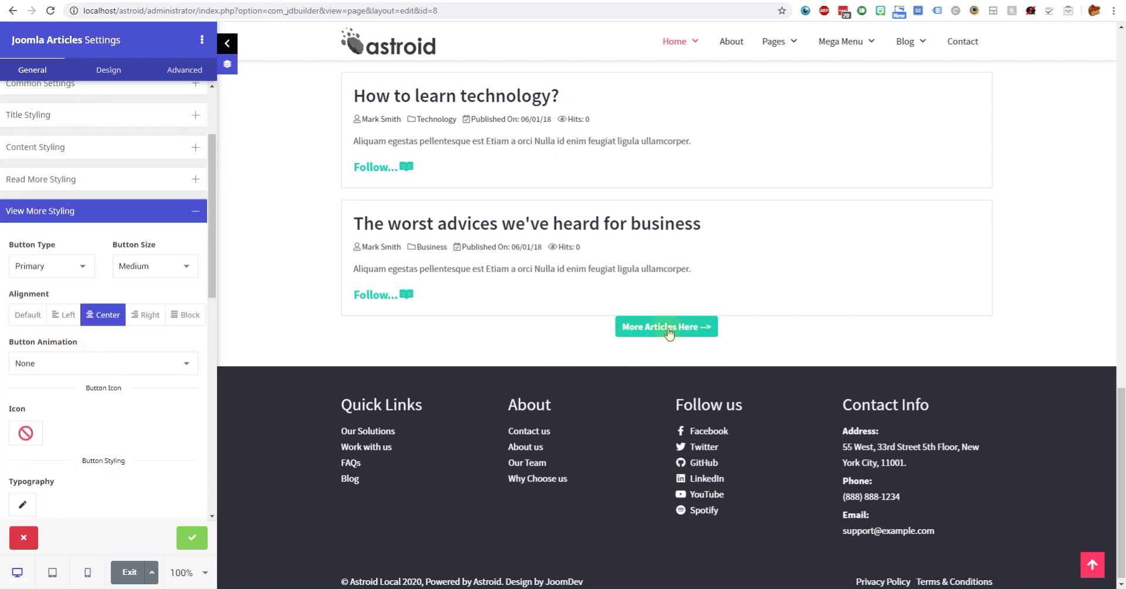
scroll(135, 422, "down", 7)
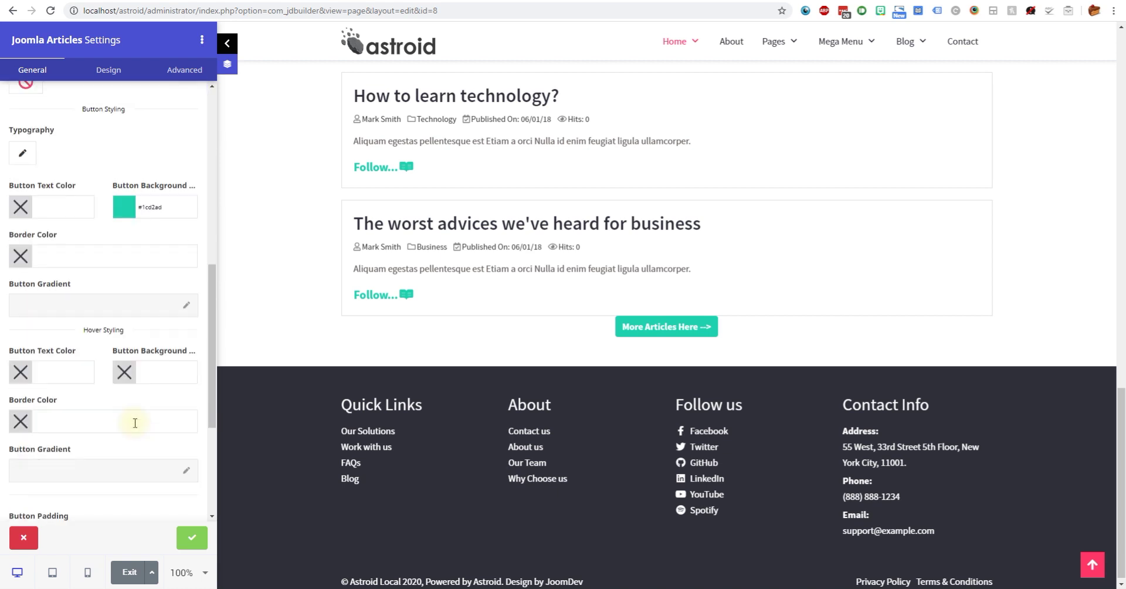
scroll(110, 422, "down", 3)
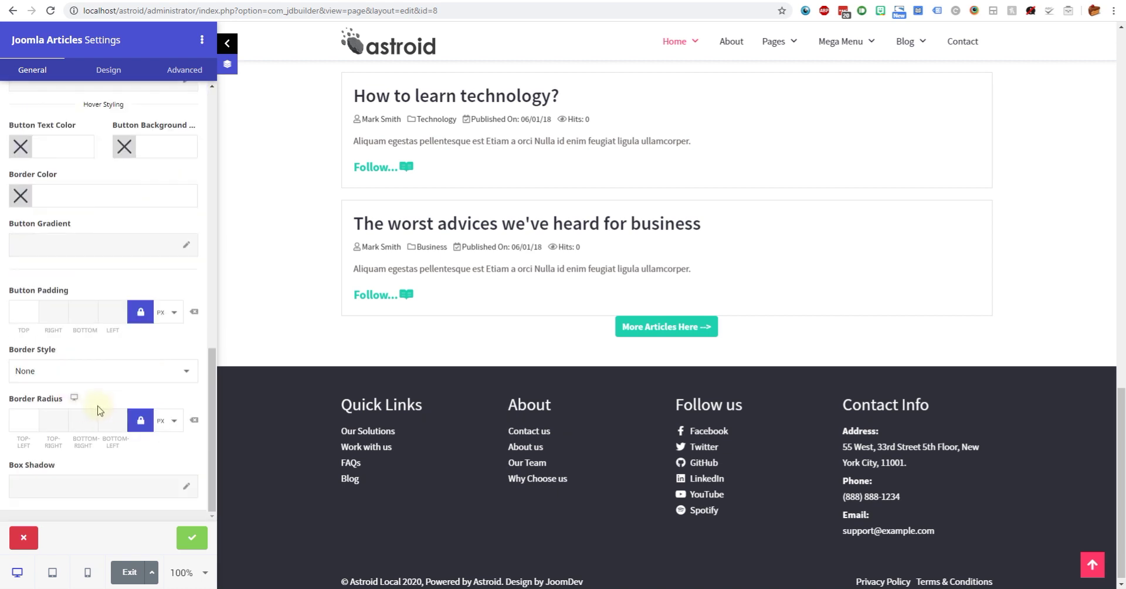
- Try a Solid border style on the View More button and return it to None
left_click(150, 372)
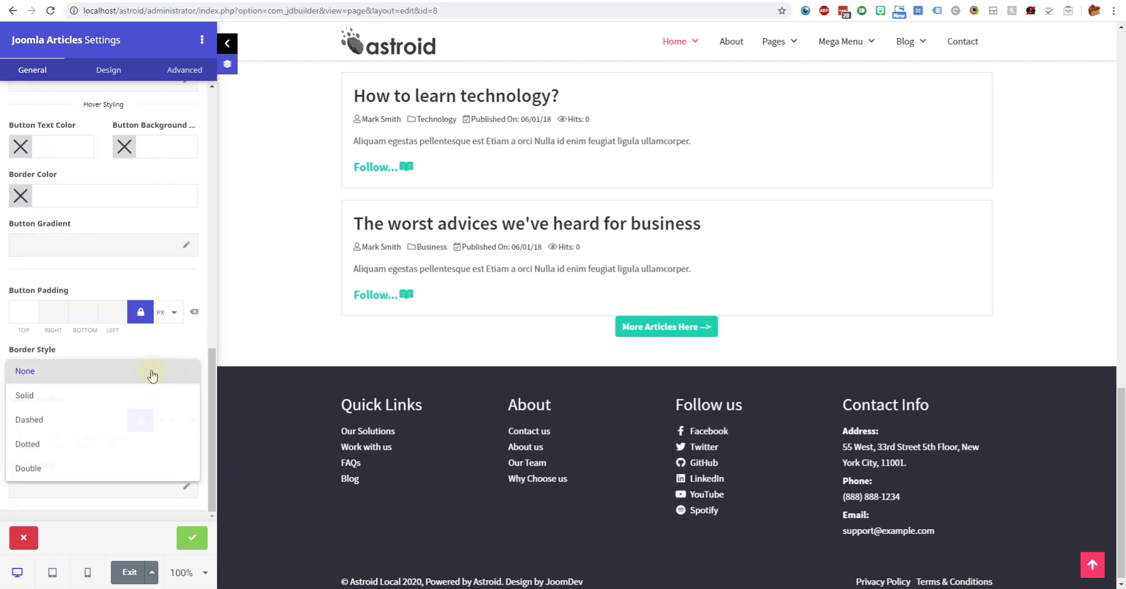
left_click(66, 397)
left_click(139, 365)
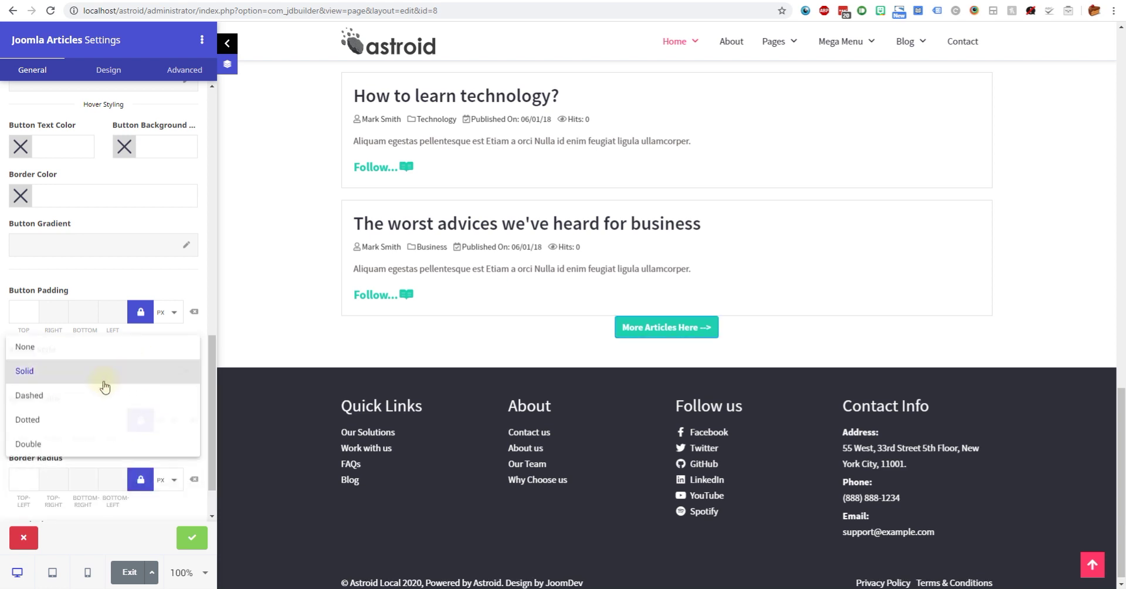
left_click(61, 347)
scroll(111, 376, "up", 5)
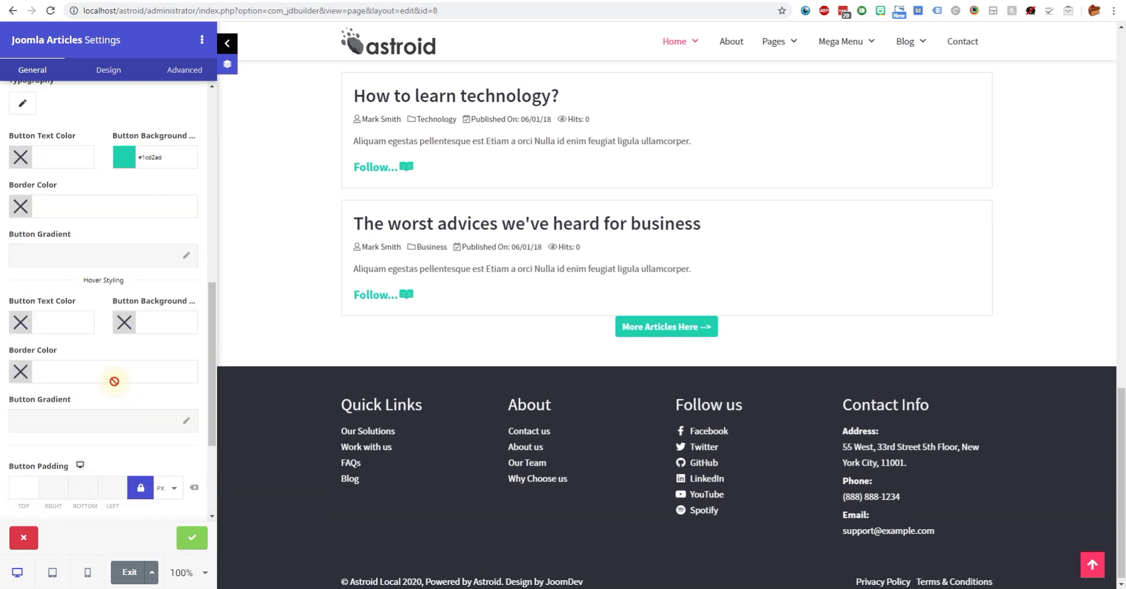
scroll(115, 385, "up", 3)
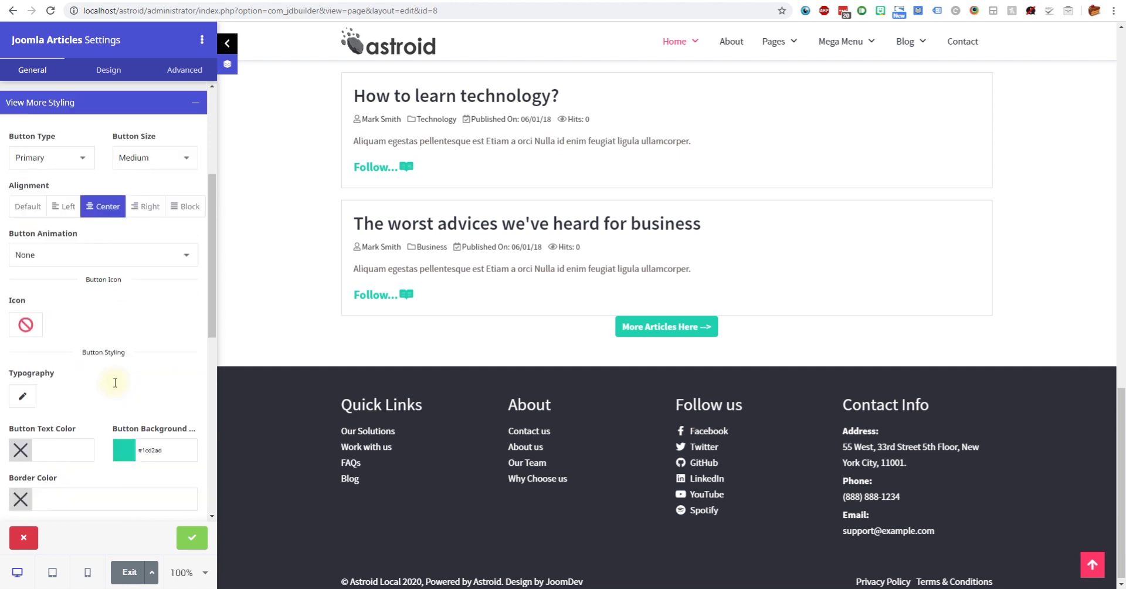
left_click(127, 108)
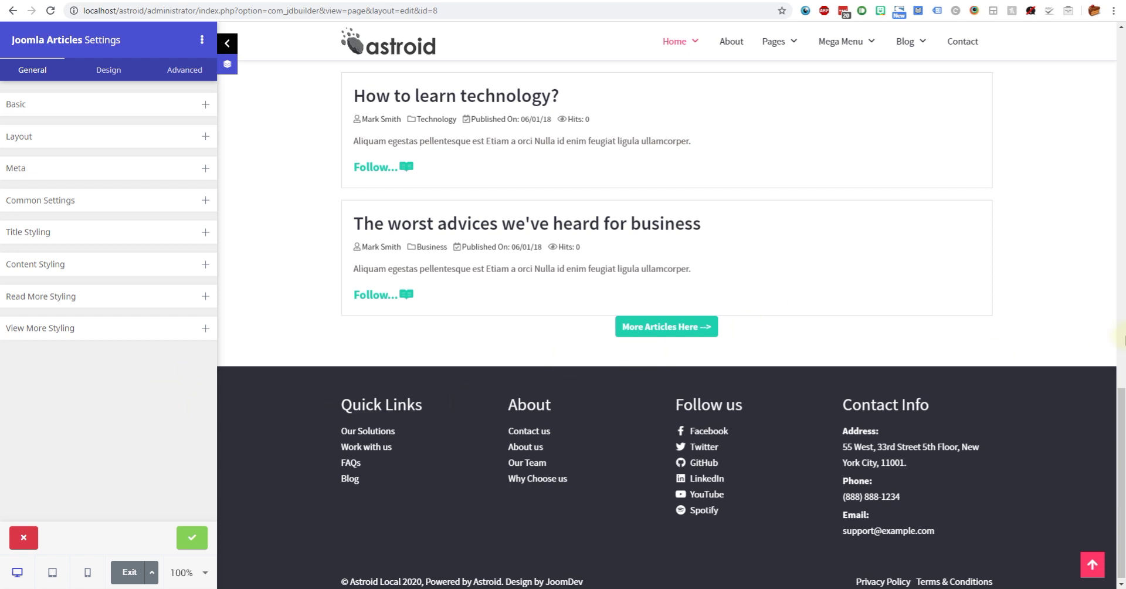
- Check the article list from its beginning, apply the Joomla Articles settings and save the page
left_click_drag(1121, 403, 1121, 44)
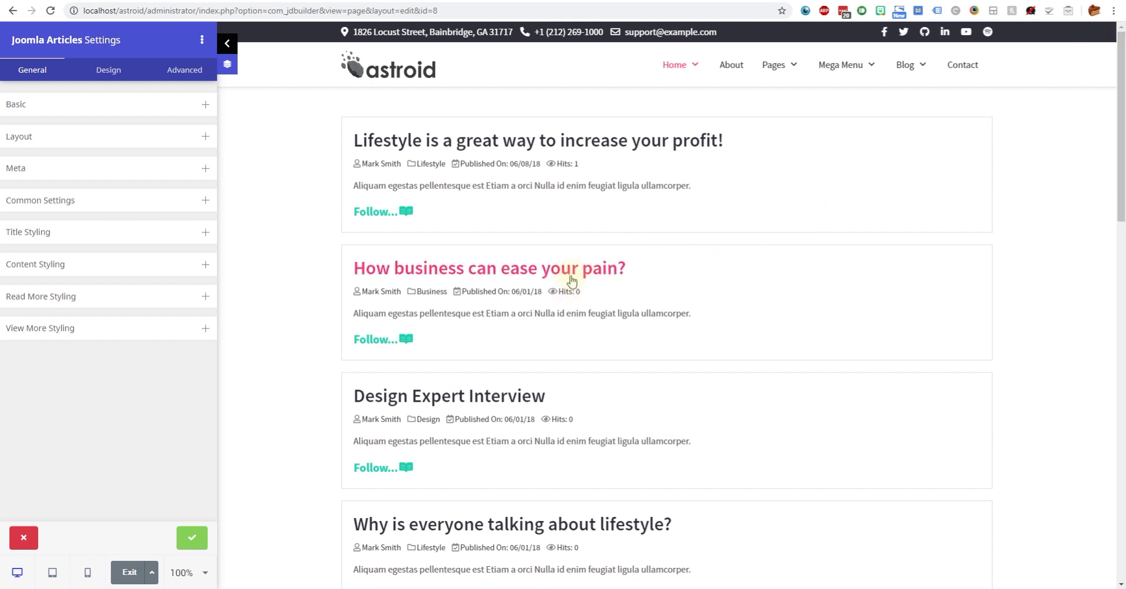
left_click(193, 540)
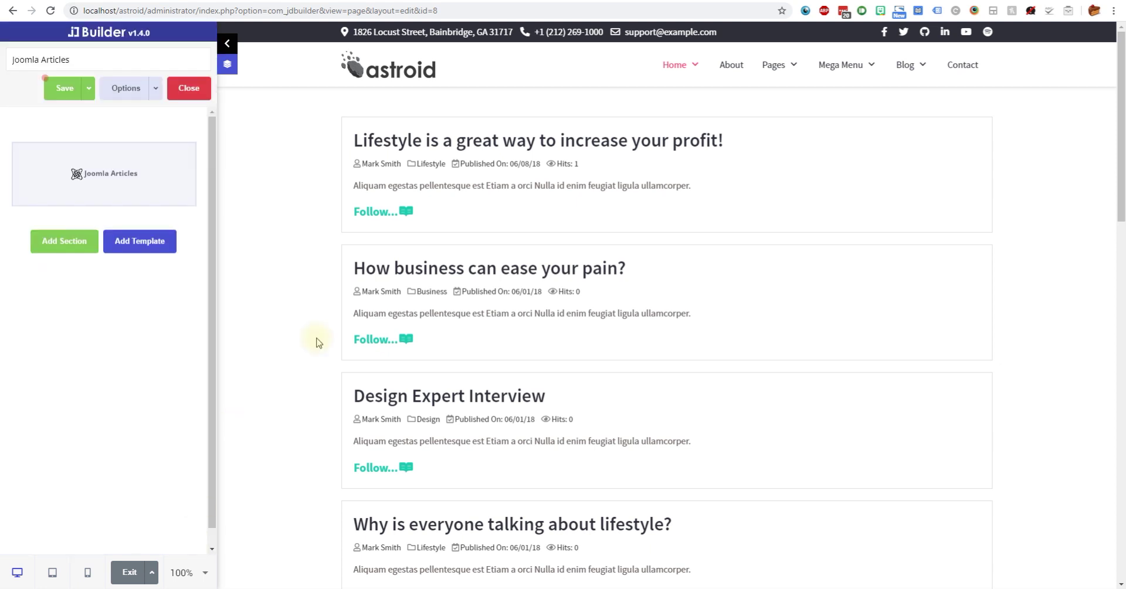
left_click(60, 89)
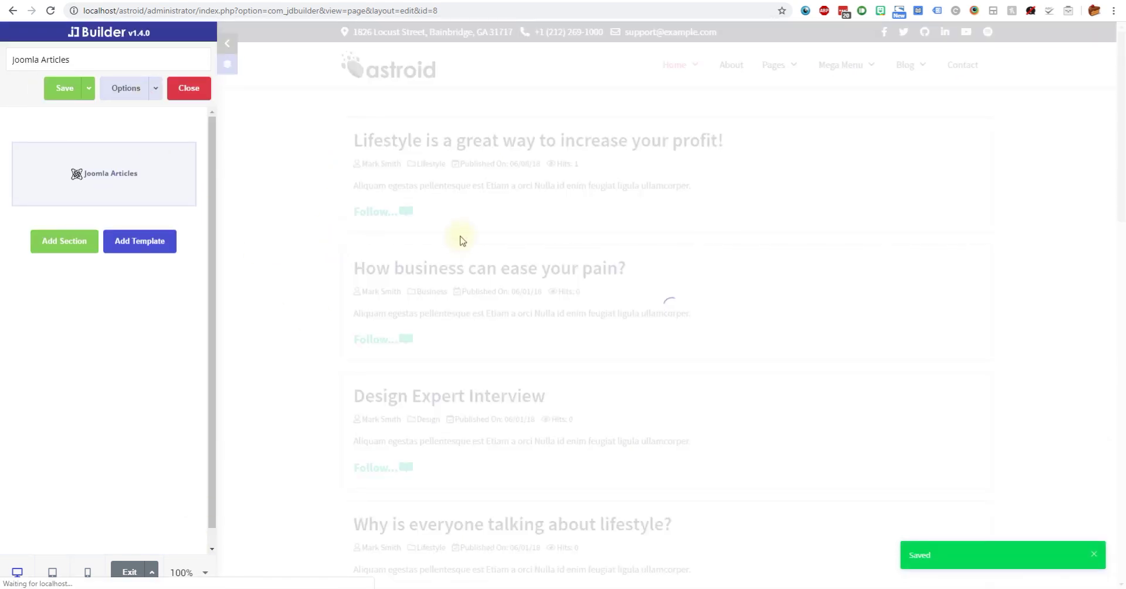